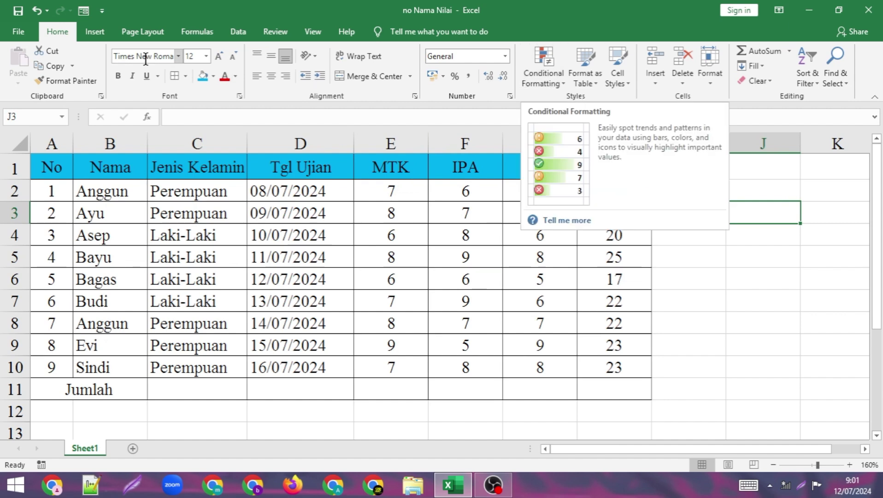
# Step: Select the MTK scores E2:E10 and start a Greater Than rule with threshold 7
pyautogui.click(560, 86)
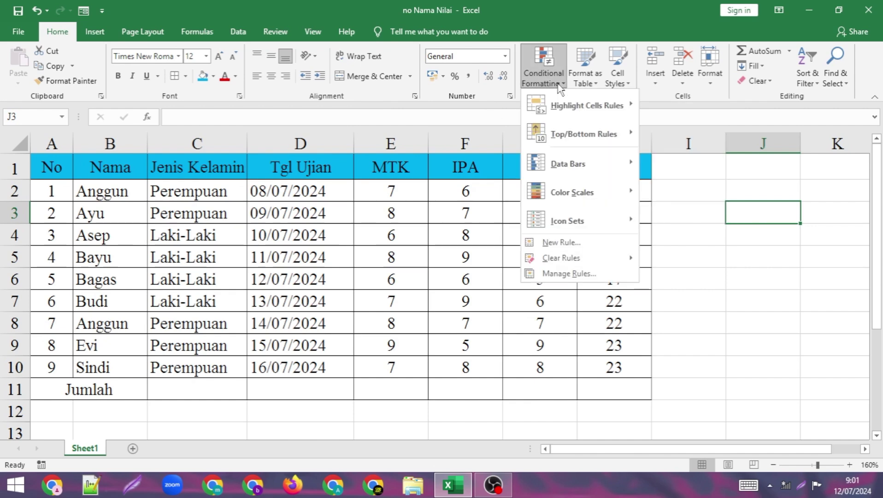
pyautogui.moveTo(587, 105)
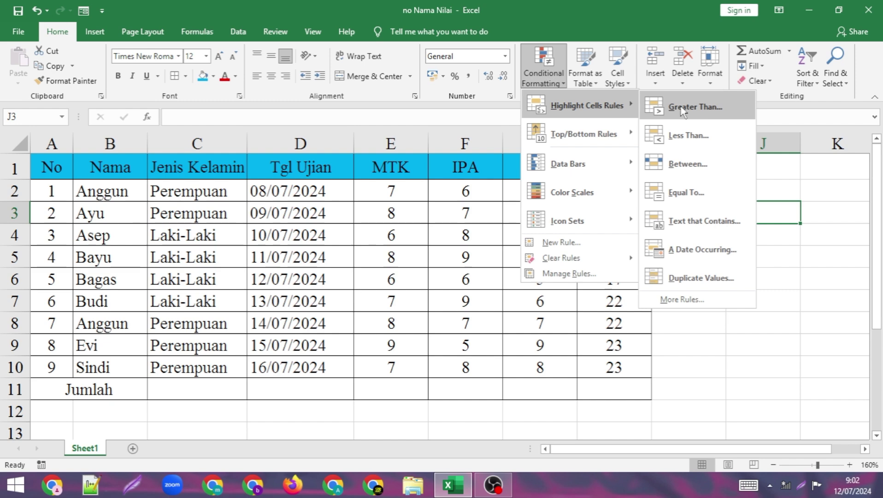
pyautogui.click(438, 204)
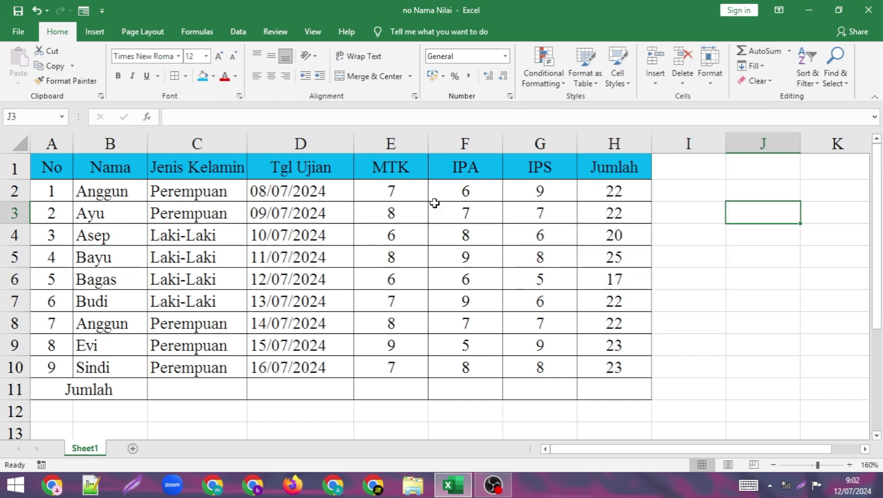
pyautogui.moveTo(409, 192); pyautogui.dragTo(405, 367)
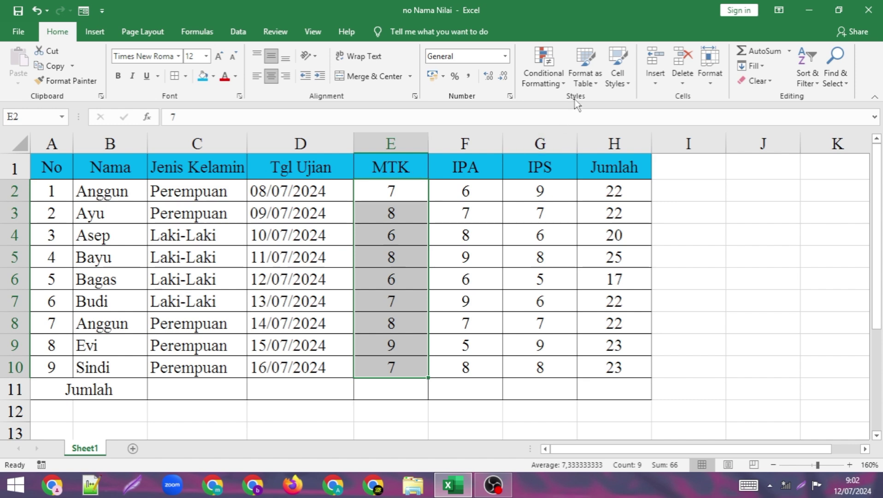
pyautogui.click(550, 83)
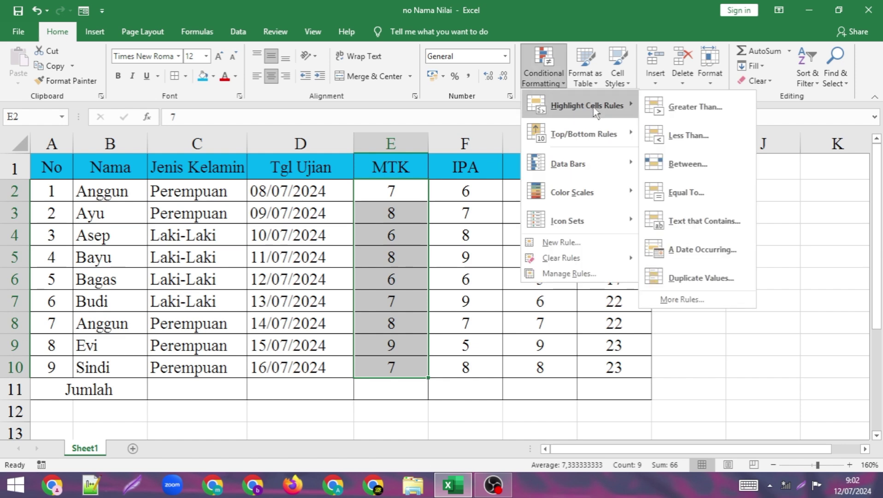
pyautogui.click(691, 111)
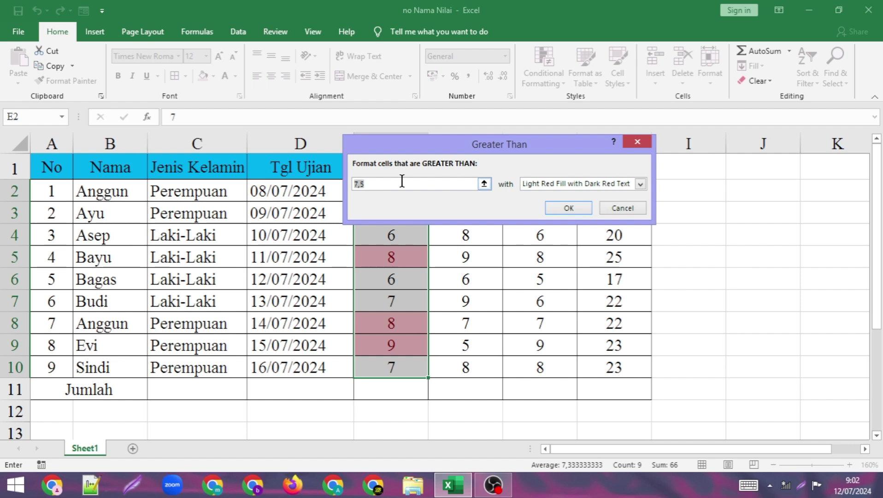
pyautogui.write('7')
pyautogui.moveTo(455, 148); pyautogui.dragTo(597, 162)
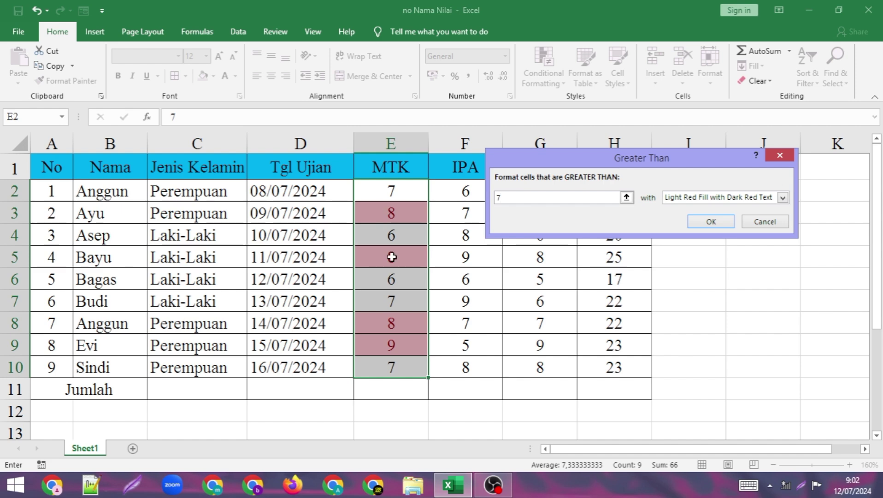
# Step: Apply the greater-than-7 rule with Yellow Fill with Dark Yellow Text
pyautogui.click(783, 198)
pyautogui.click(728, 218)
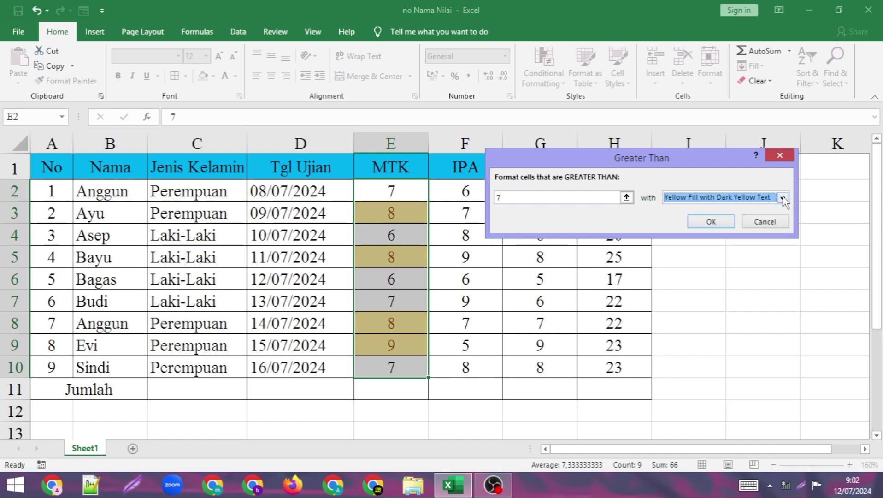
pyautogui.click(783, 198)
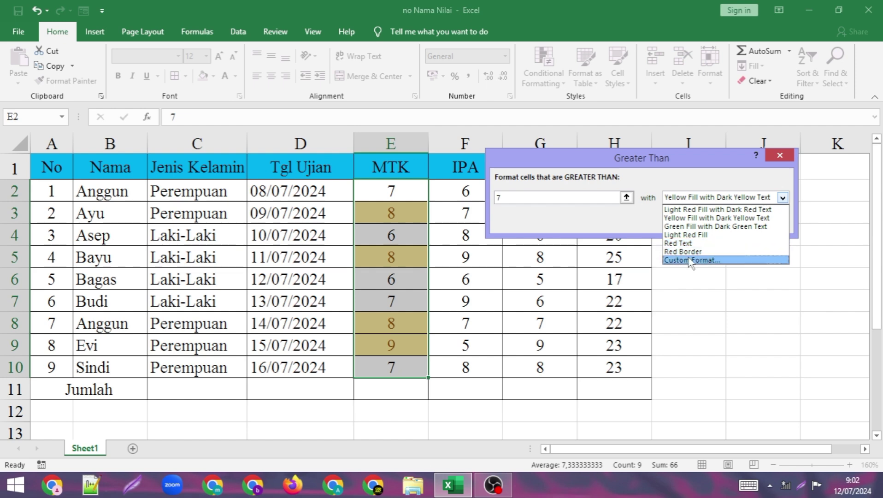
pyautogui.click(691, 260)
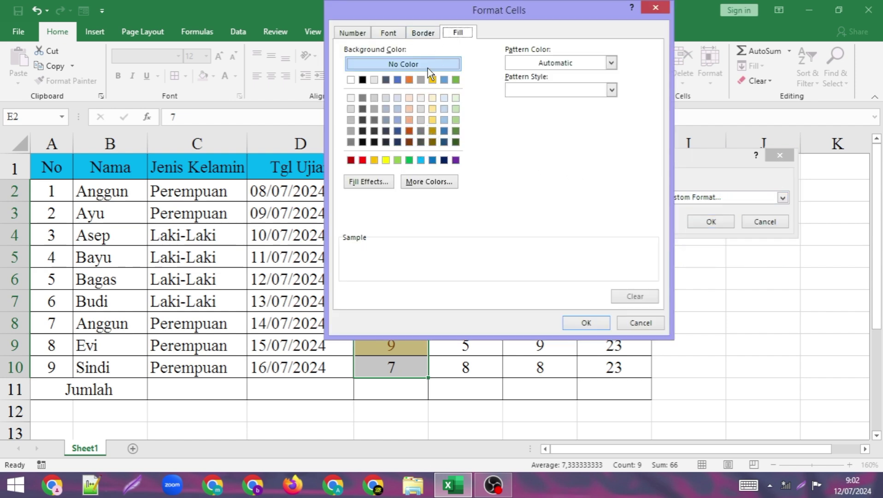
pyautogui.click(429, 33)
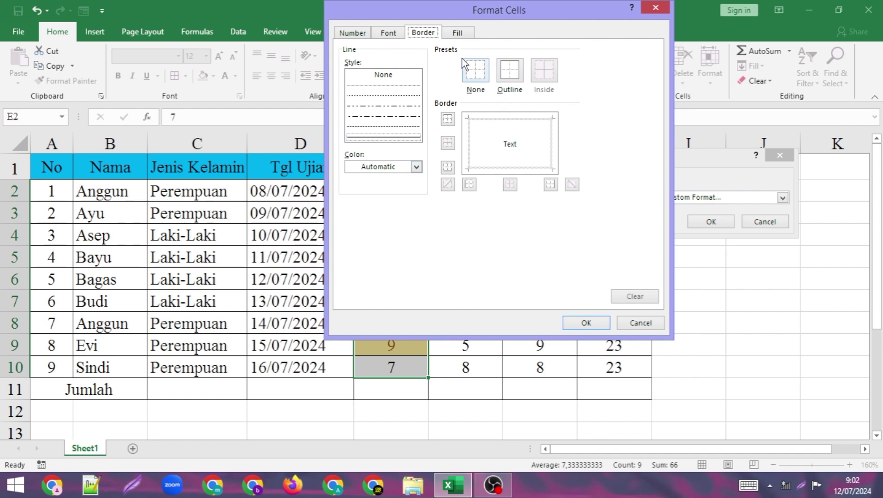
pyautogui.click(388, 33)
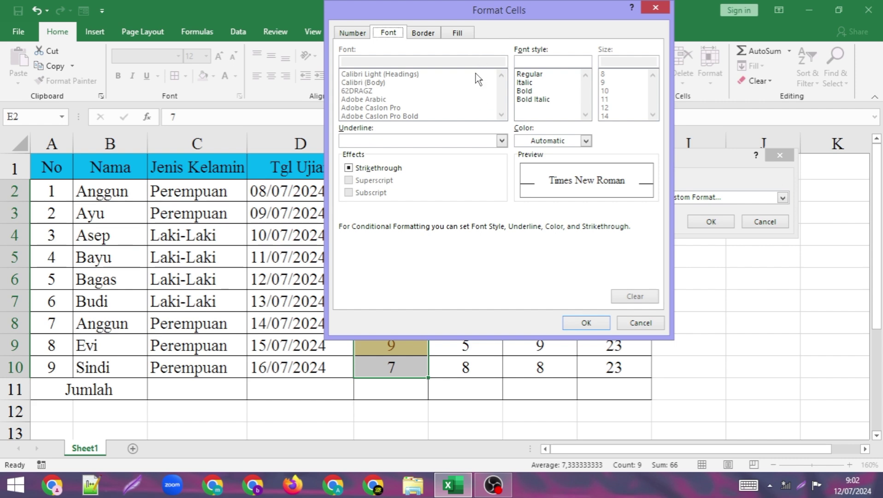
pyautogui.click(640, 322)
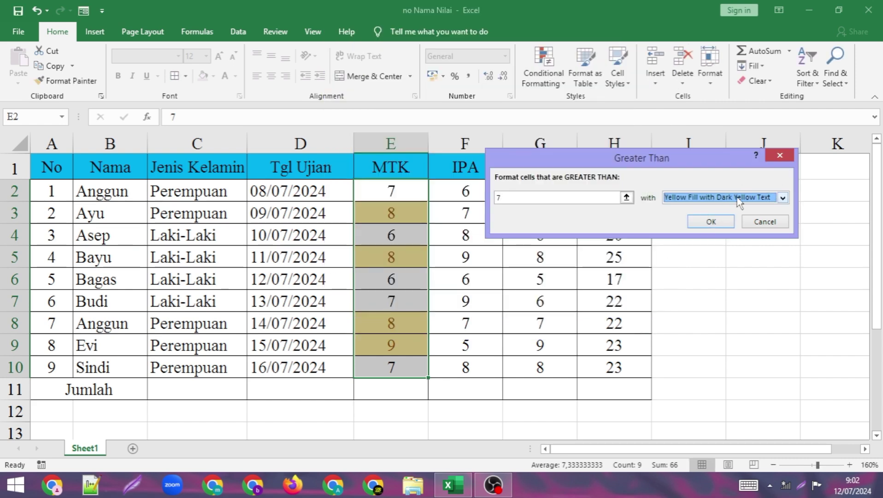
pyautogui.click(711, 222)
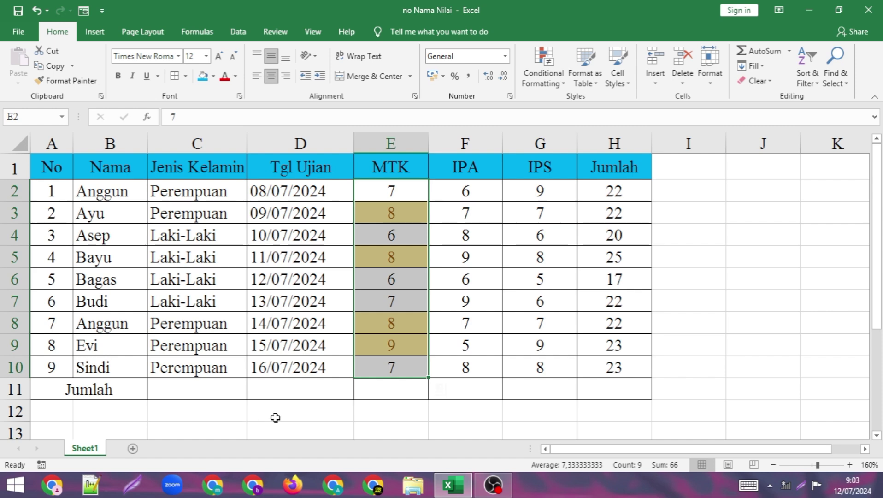
pyautogui.moveTo(275, 418); pyautogui.dragTo(362, 411)
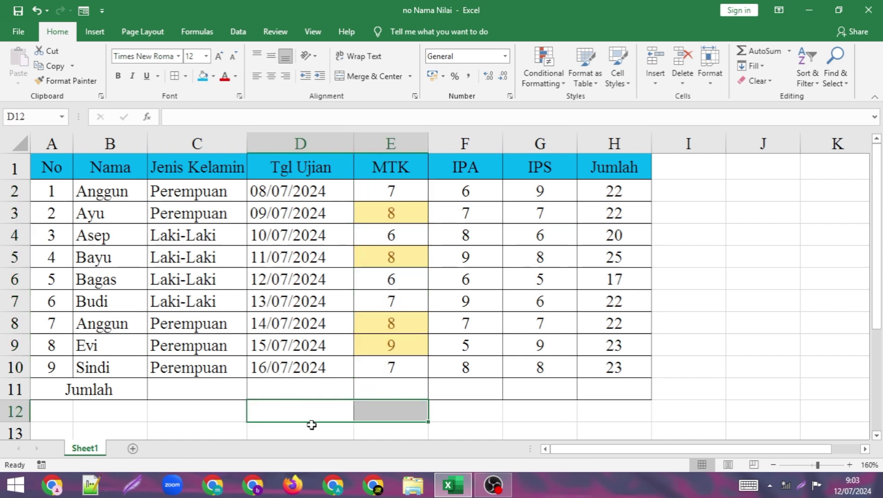
# Step: Label D12 'MTK' and enter 8 beside it in E12
pyautogui.click(306, 412)
pyautogui.write('M')
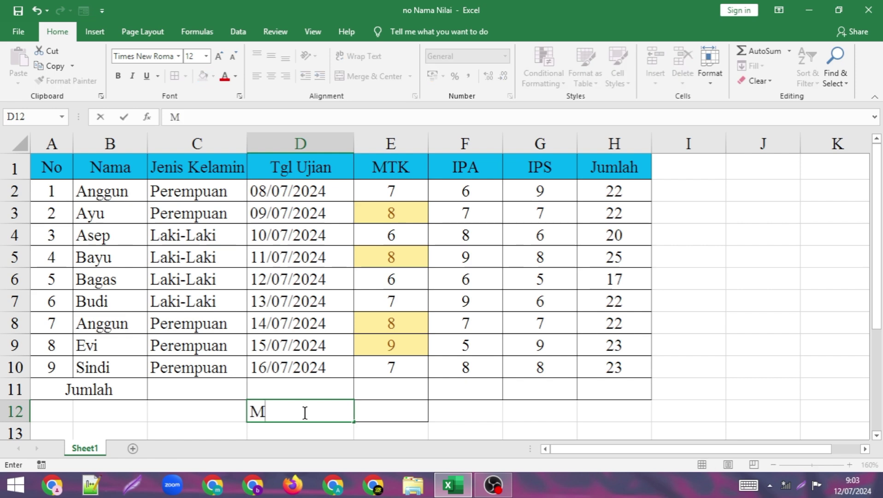
pyautogui.write('TK')
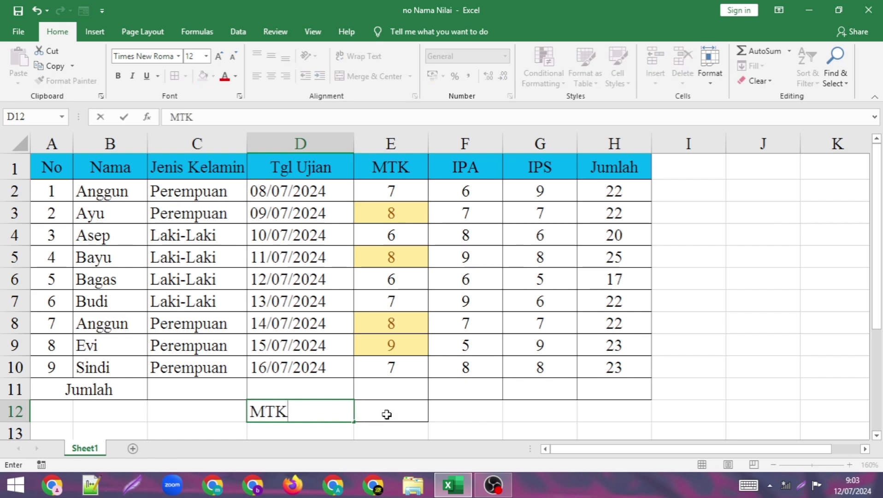
pyautogui.click(387, 414)
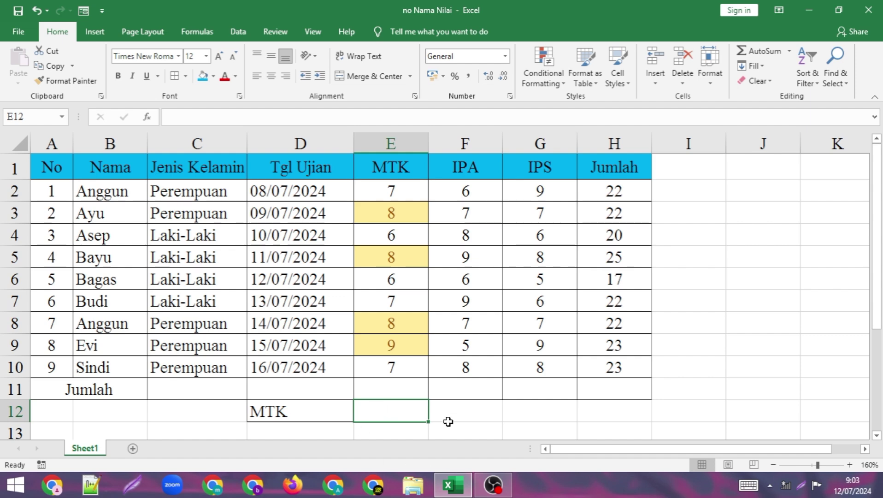
pyautogui.write('7')
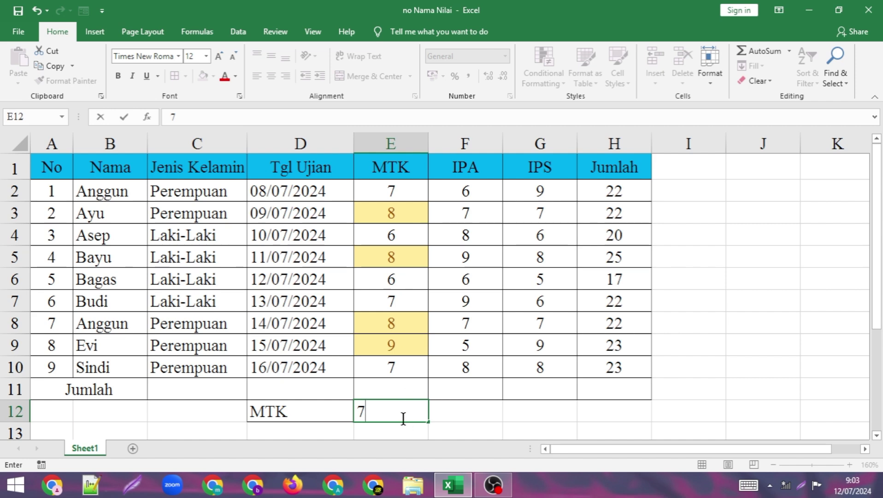
pyautogui.press('BackSpace')
pyautogui.write('8')
pyautogui.click(376, 243)
pyautogui.moveTo(393, 190); pyautogui.dragTo(395, 367)
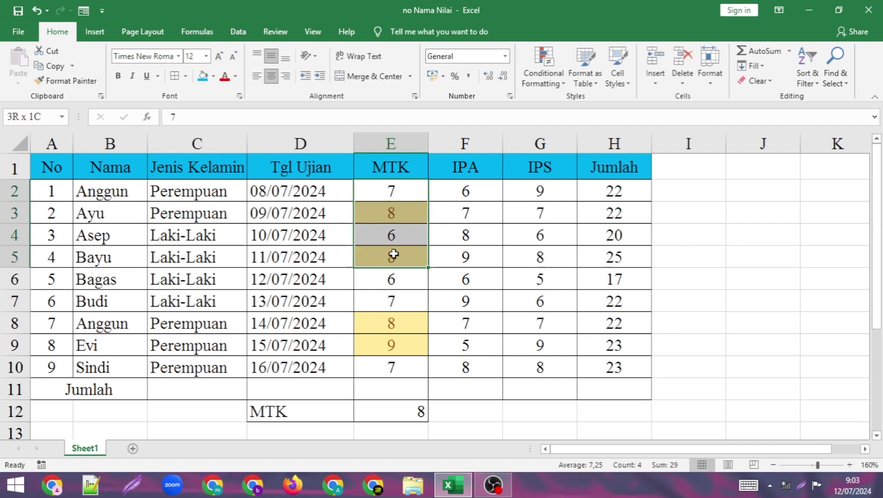
# Step: Clear the MTK rules and add a light red Greater Than rule using cell E12 as threshold
pyautogui.click(545, 78)
pyautogui.moveTo(561, 258)
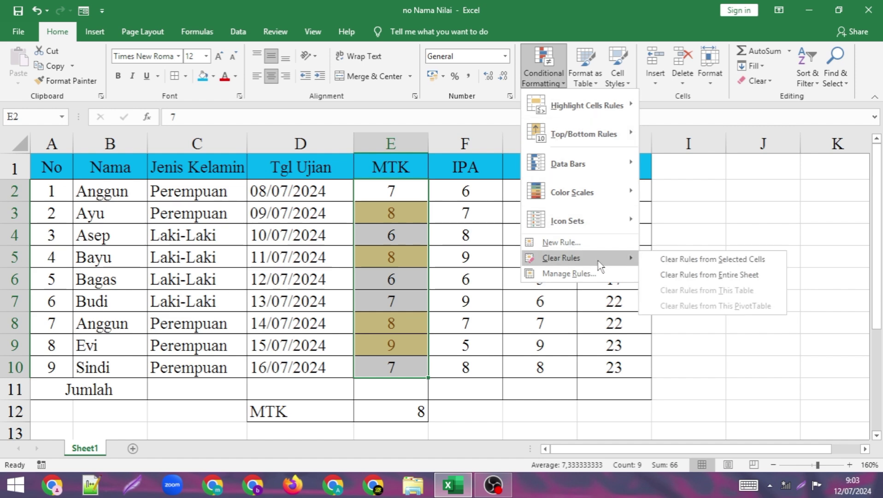
pyautogui.click(699, 261)
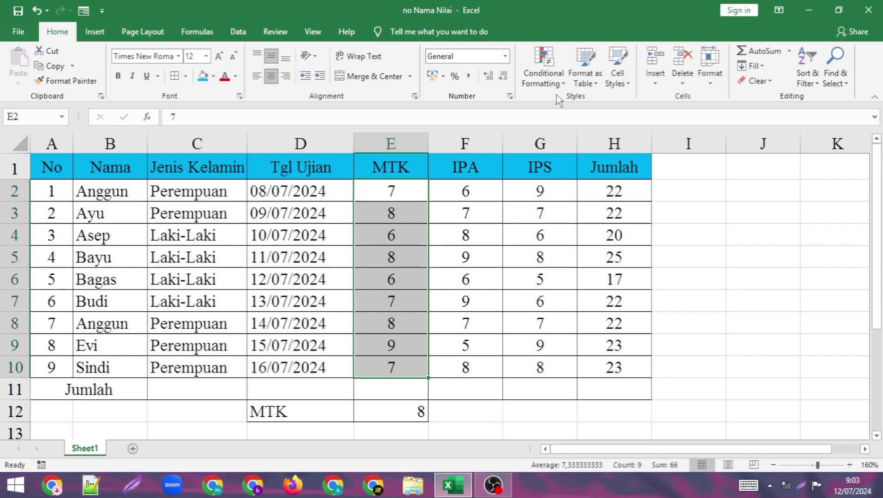
pyautogui.click(545, 76)
pyautogui.moveTo(587, 106)
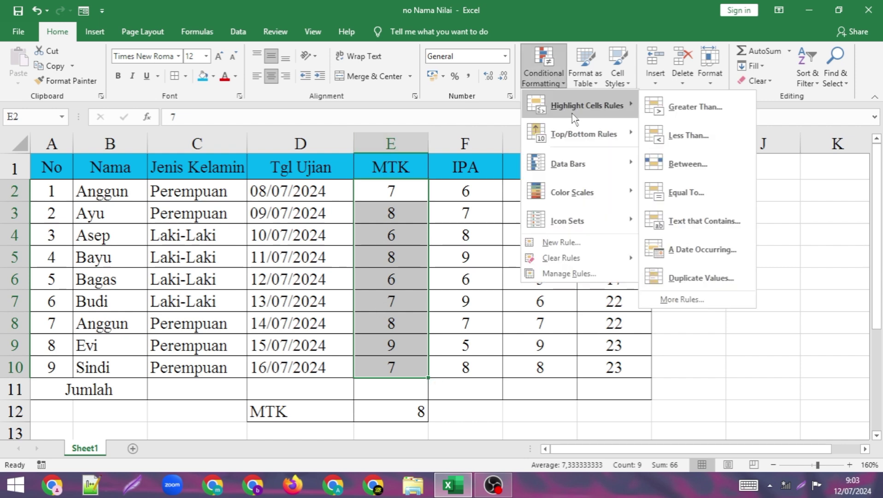
pyautogui.click(706, 110)
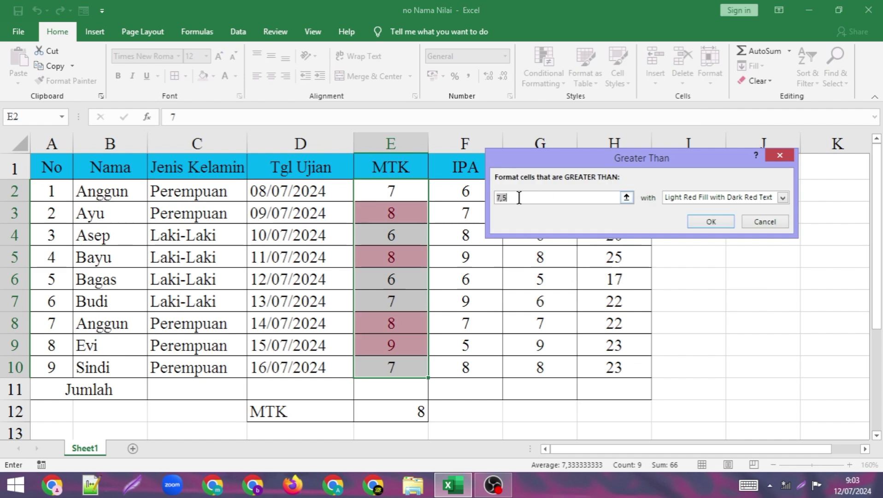
pyautogui.press('BackSpace')
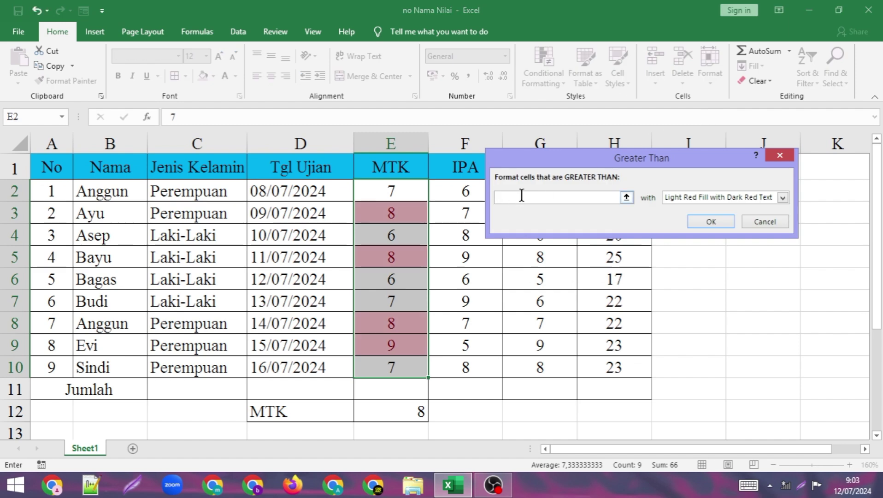
pyautogui.click(388, 414)
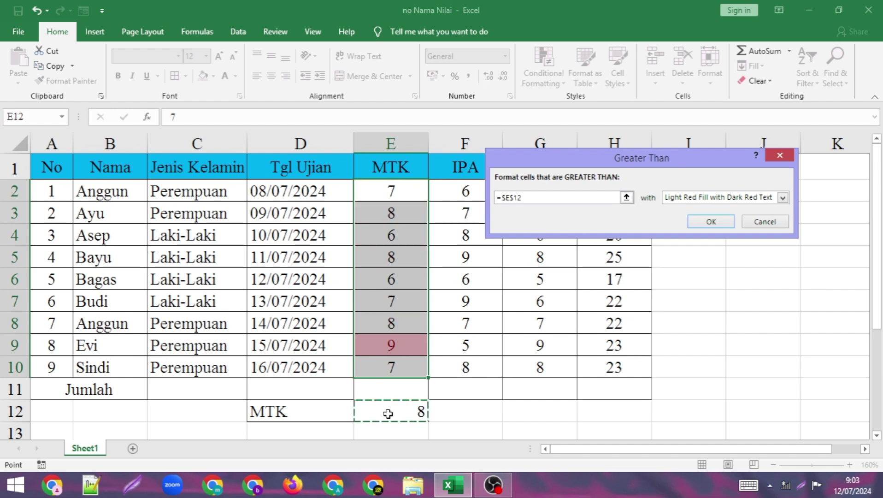
pyautogui.click(711, 222)
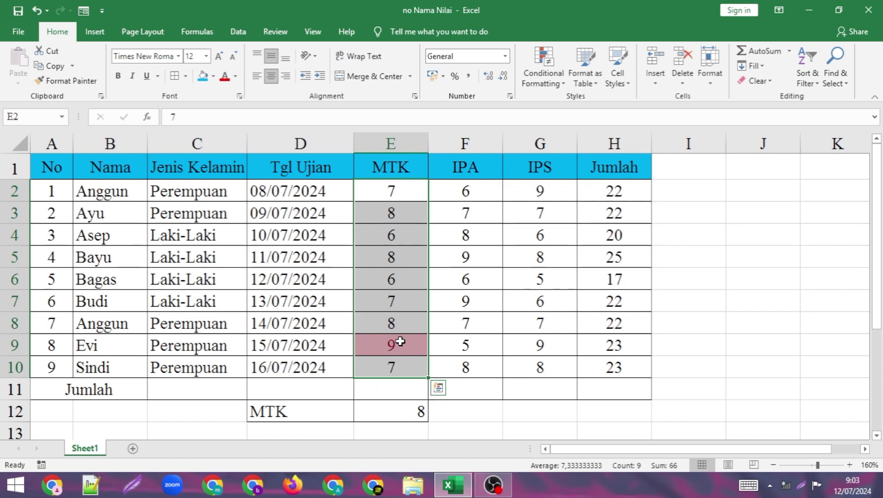
pyautogui.click(396, 414)
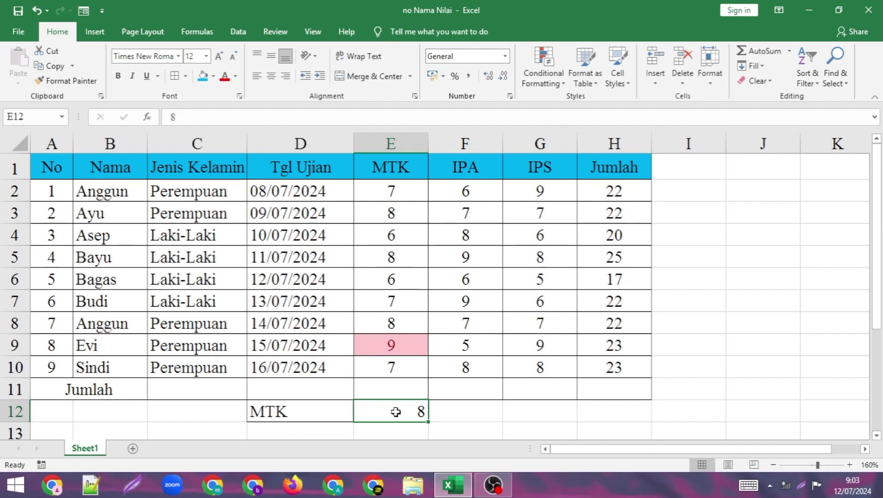
# Step: Change the threshold value in E12 from 8 to 6
pyautogui.write('6')
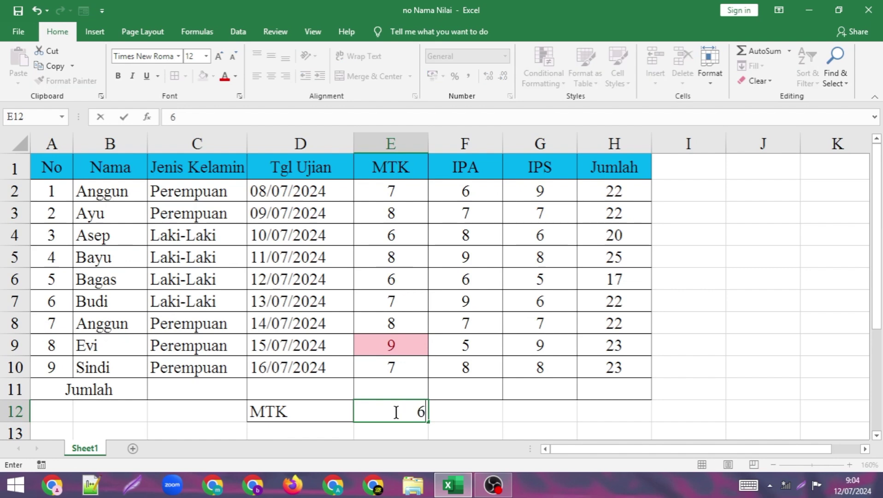
pyautogui.click(449, 396)
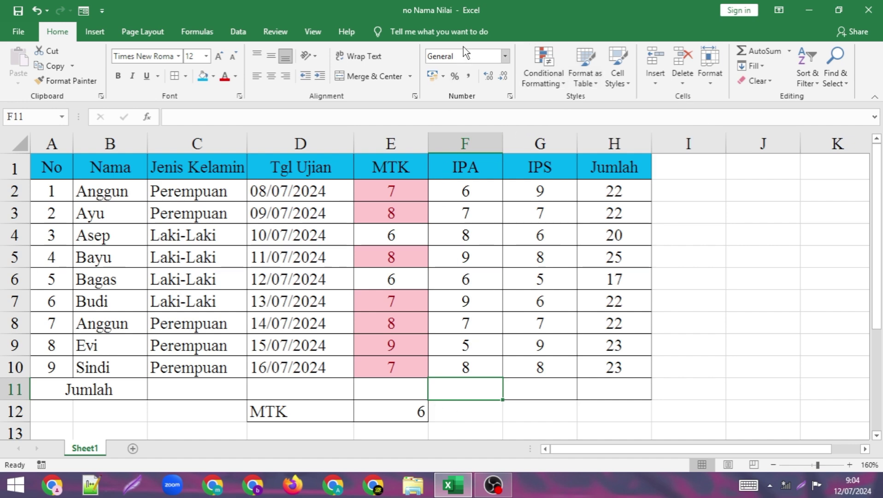
pyautogui.click(544, 69)
pyautogui.moveTo(586, 105)
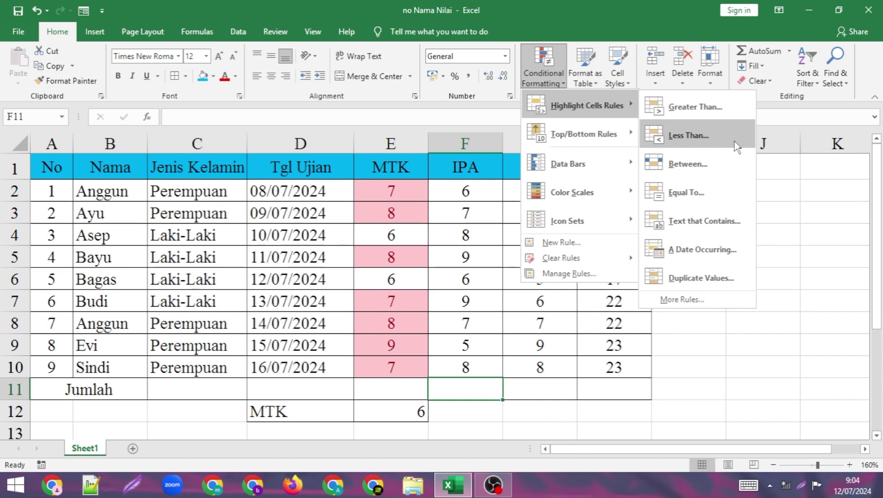
# Step: Apply a Less Than 7 rule with yellow fill and dark yellow text to IPA scores F2:F10
pyautogui.click(436, 253)
pyautogui.moveTo(461, 192); pyautogui.dragTo(460, 374)
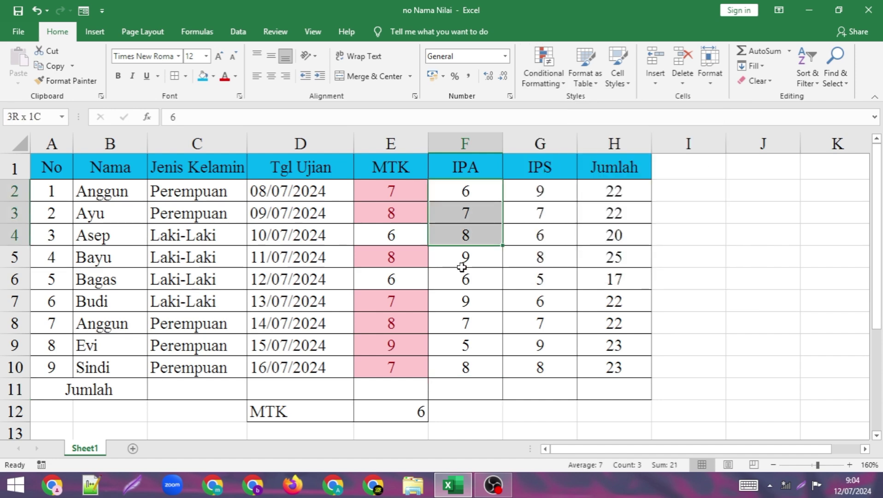
pyautogui.click(543, 69)
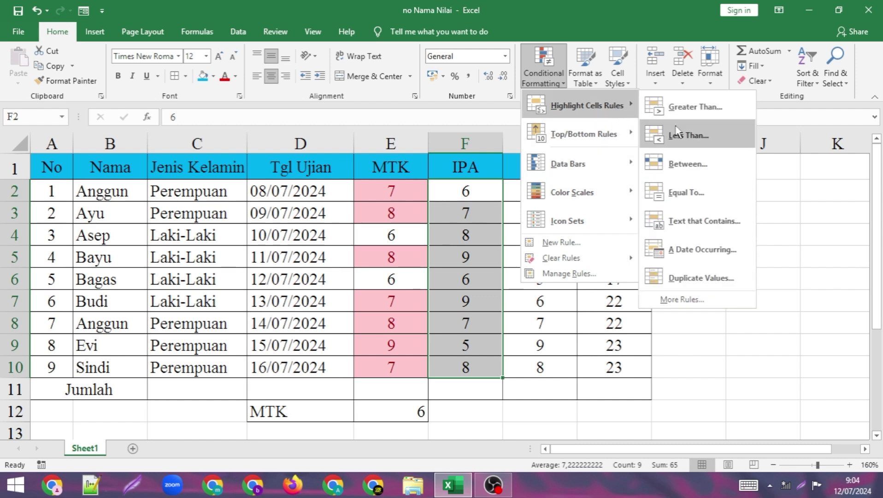
pyautogui.click(681, 134)
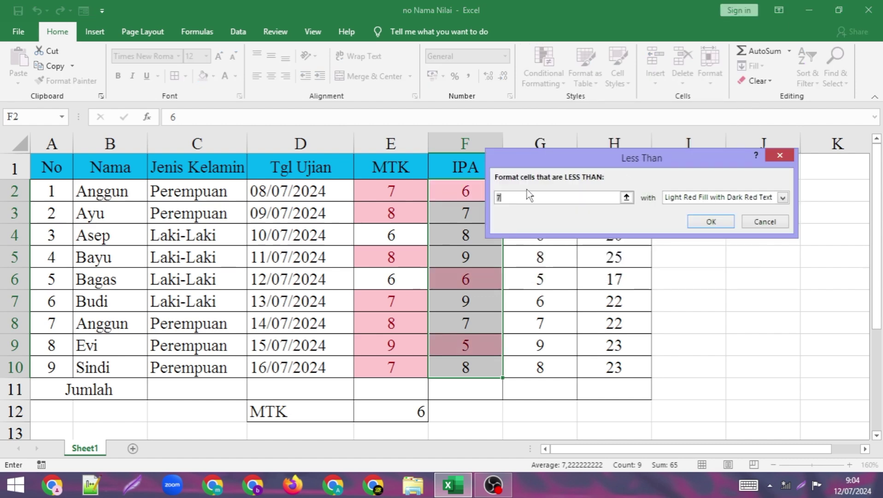
pyautogui.click(782, 198)
pyautogui.click(705, 214)
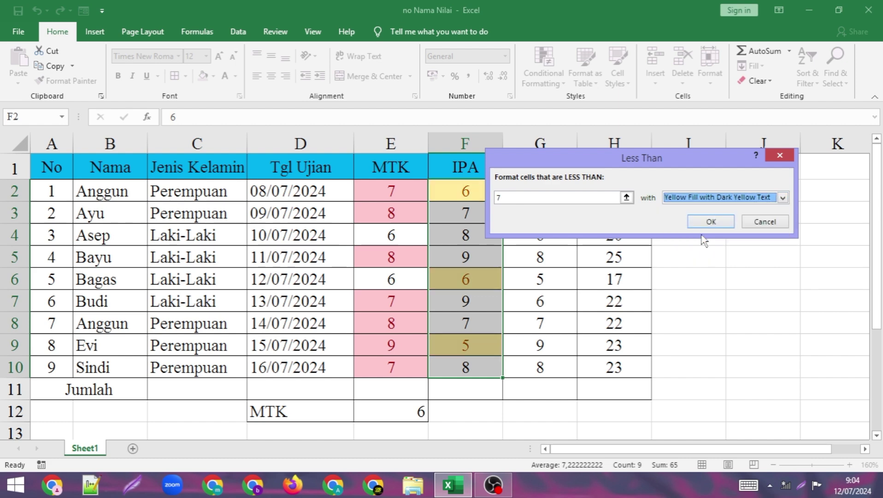
pyautogui.click(711, 221)
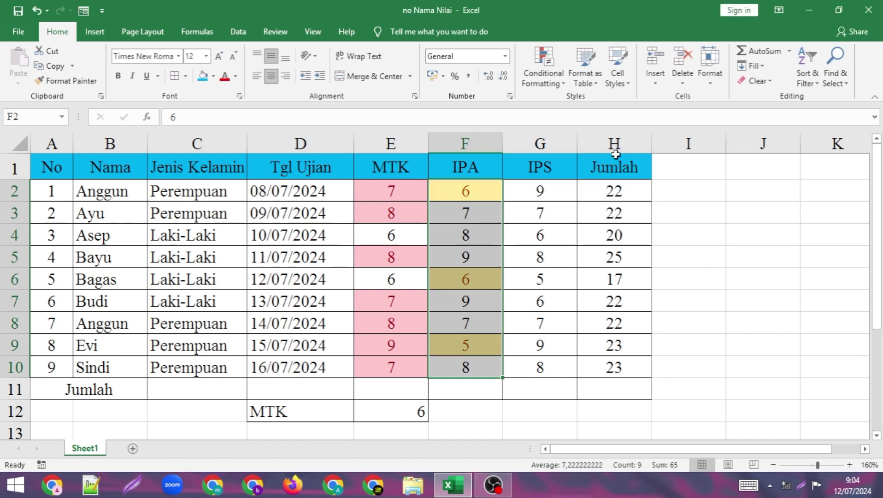
pyautogui.click(558, 87)
pyautogui.moveTo(585, 105)
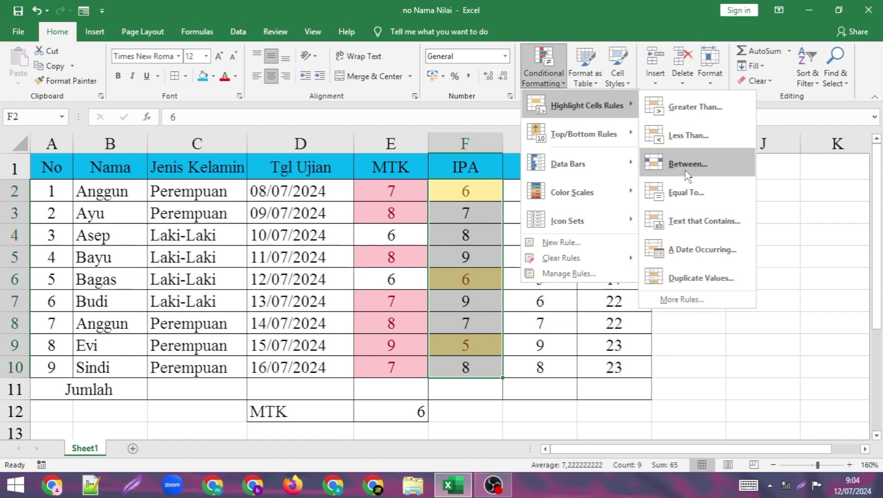
# Step: Apply a Between 6 and 8 rule with green fill and dark green text to G2:G10
pyautogui.click(554, 342)
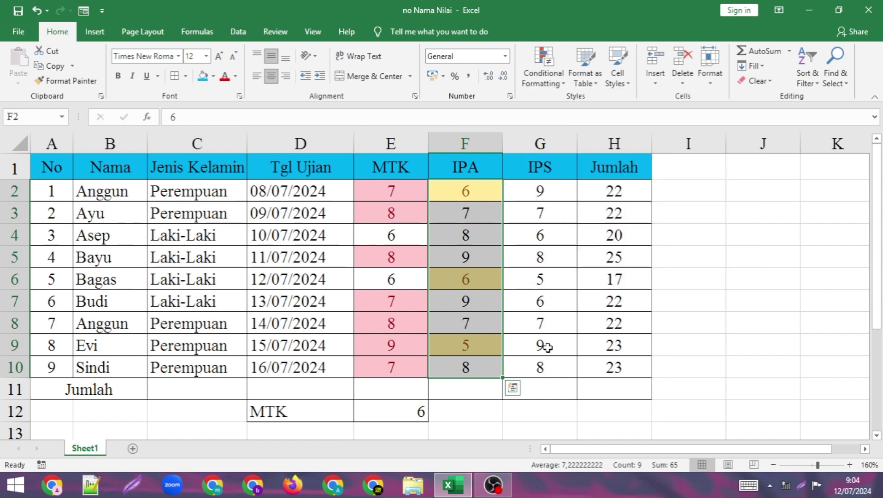
pyautogui.moveTo(566, 193); pyautogui.dragTo(560, 368)
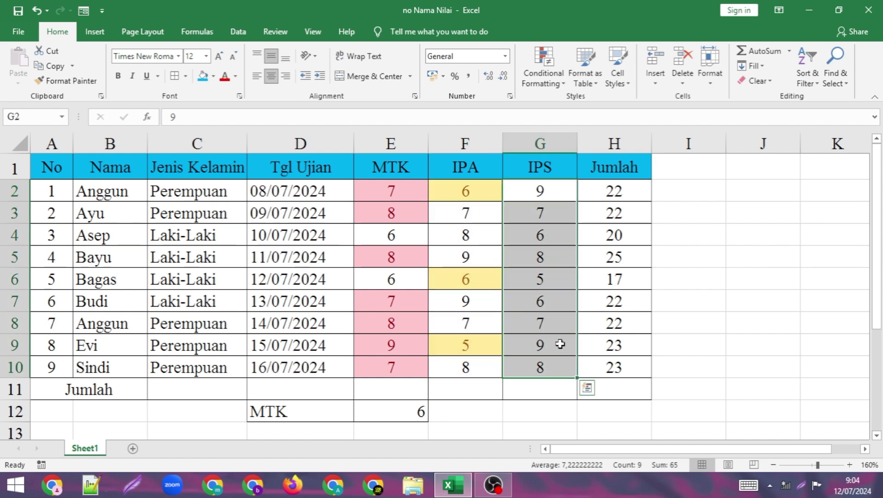
pyautogui.click(560, 82)
pyautogui.moveTo(587, 106)
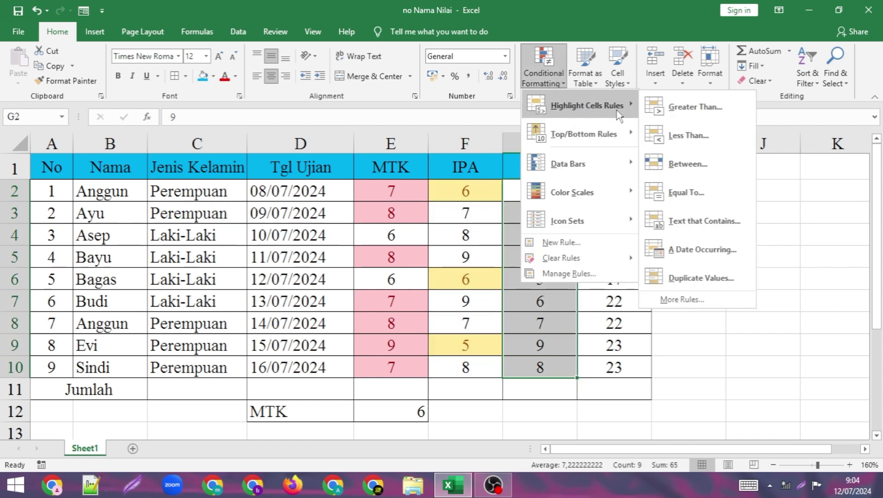
pyautogui.click(709, 165)
pyautogui.moveTo(616, 160); pyautogui.dragTo(652, 118)
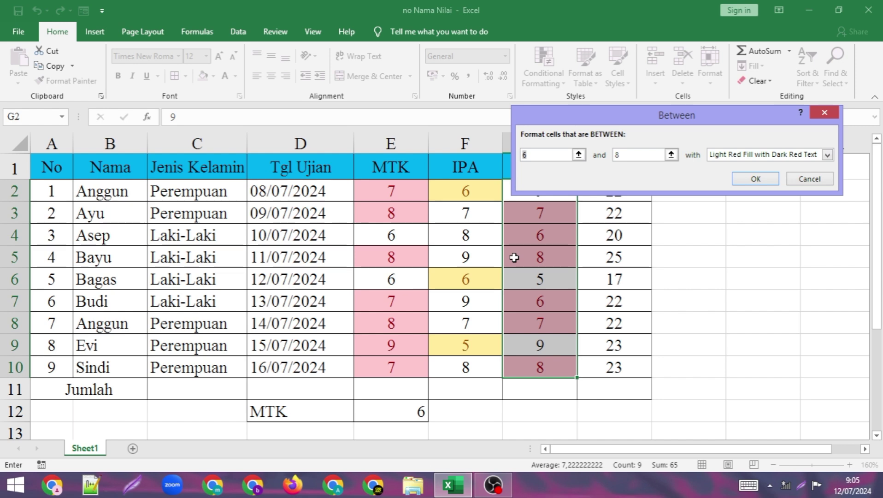
pyautogui.click(826, 156)
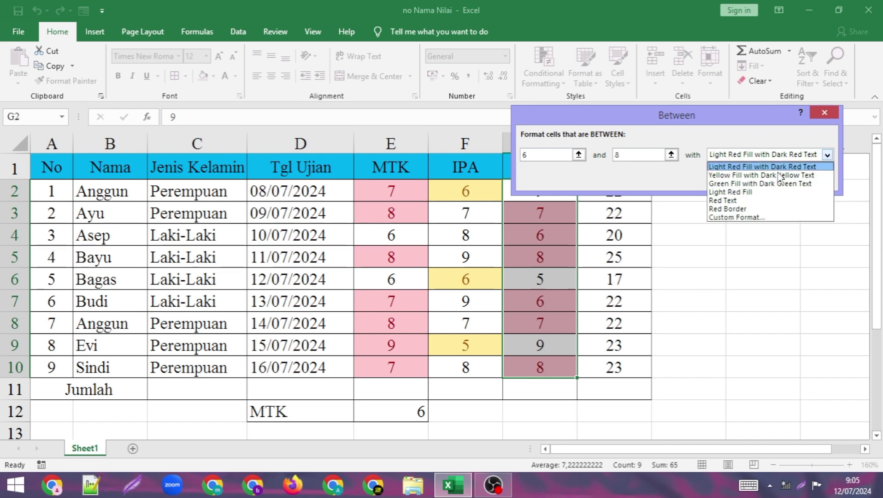
pyautogui.click(747, 184)
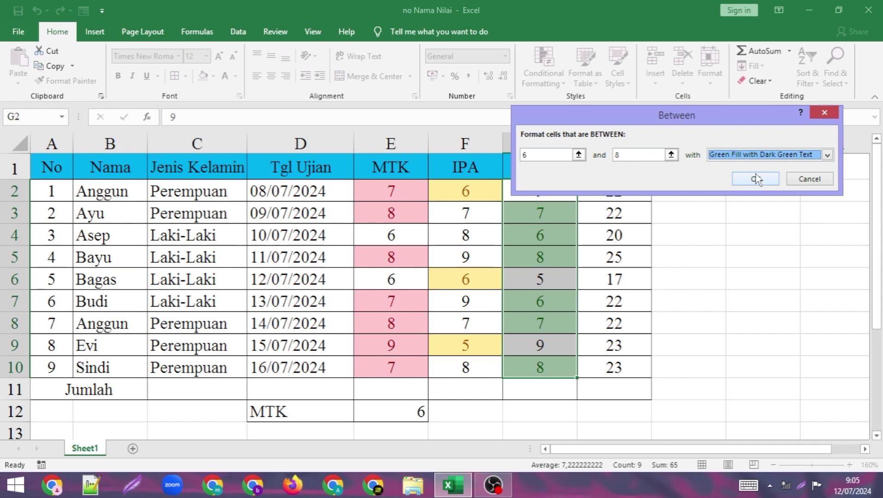
pyautogui.click(755, 179)
# Step: Select the Jenis Kelamin entries C2:C10
pyautogui.click(554, 84)
pyautogui.moveTo(587, 105)
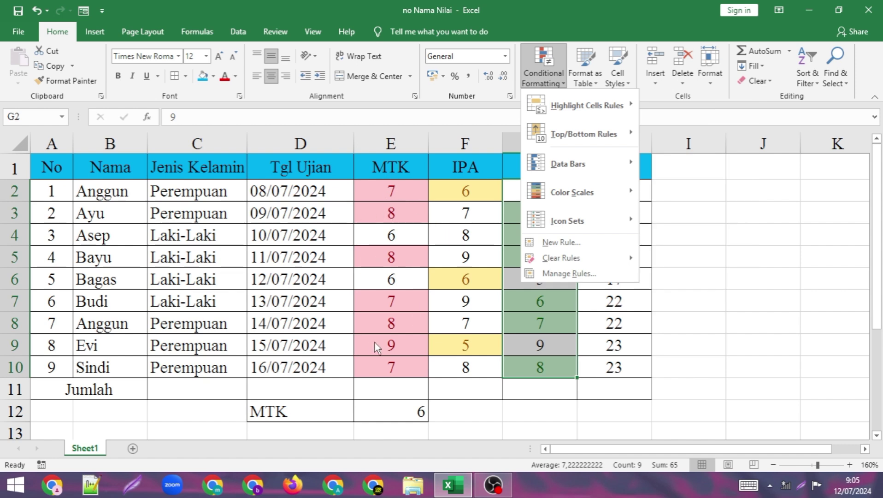
pyautogui.click(180, 214)
pyautogui.click(177, 194)
pyautogui.moveTo(177, 205); pyautogui.dragTo(168, 364)
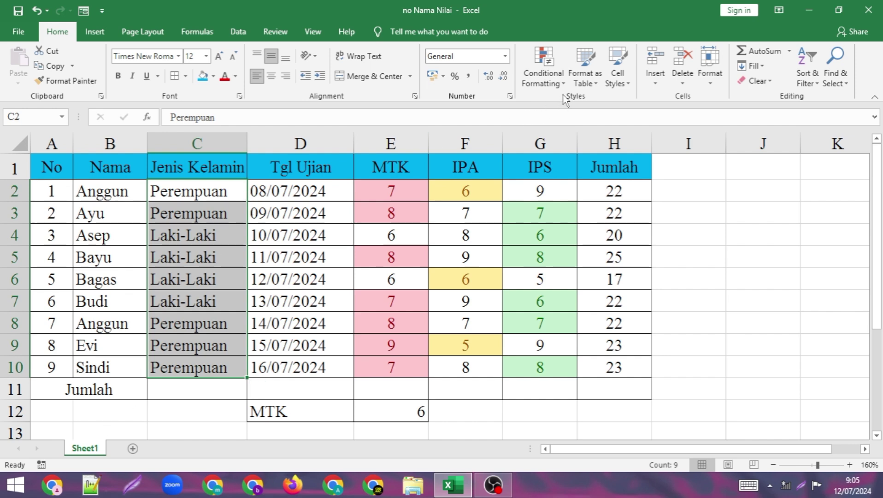
# Step: Add an Equal To 'perempuan' rule with yellow fill and dark yellow text to C2:C10
pyautogui.click(545, 78)
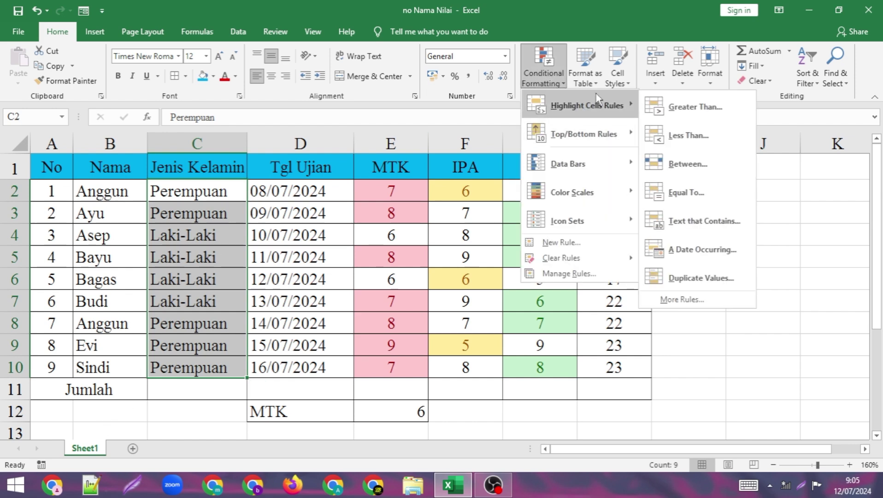
pyautogui.click(687, 193)
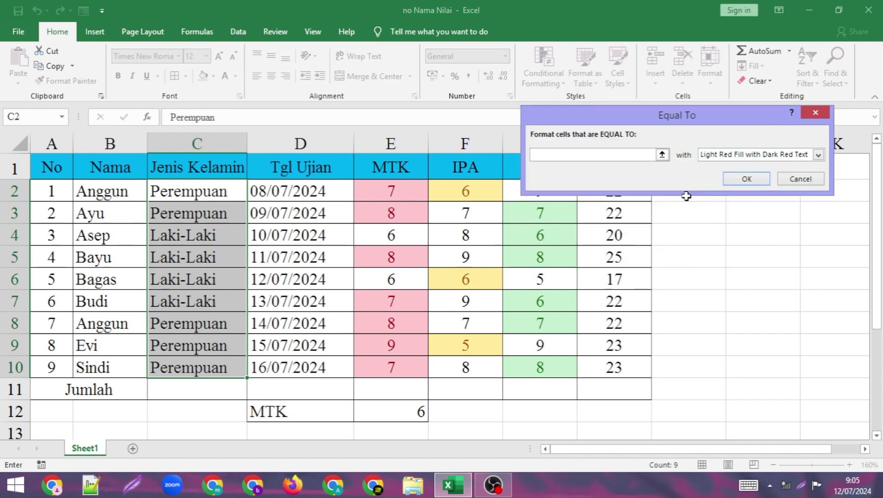
pyautogui.write('peremp')
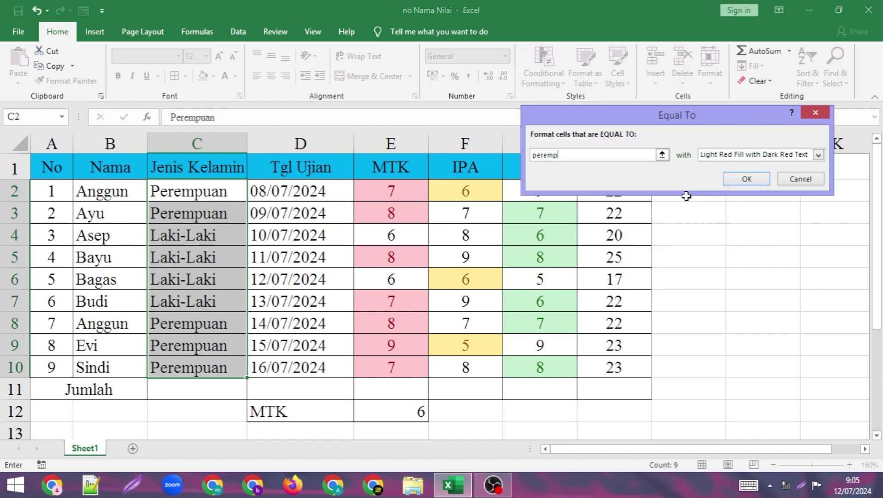
pyautogui.write('uan')
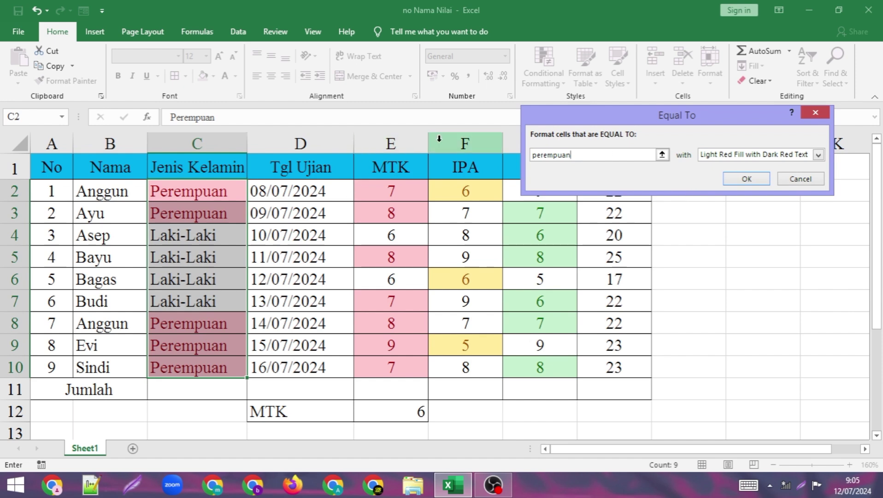
pyautogui.click(818, 155)
pyautogui.click(771, 176)
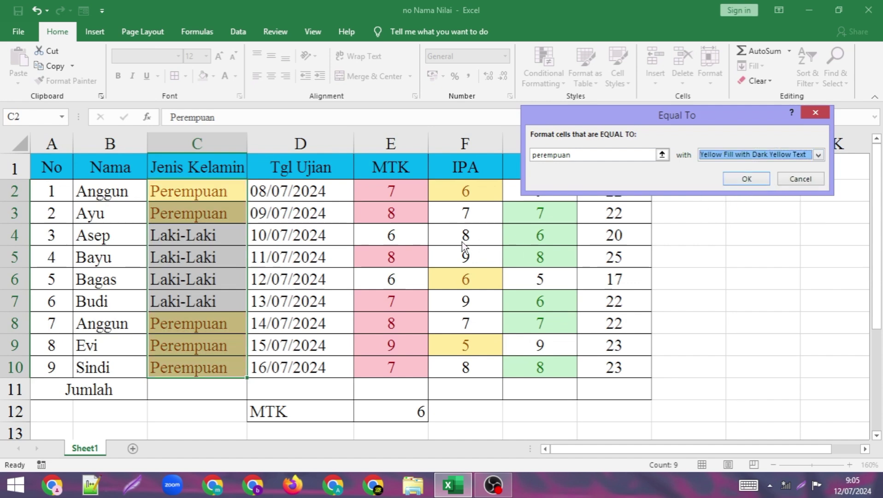
pyautogui.click(746, 179)
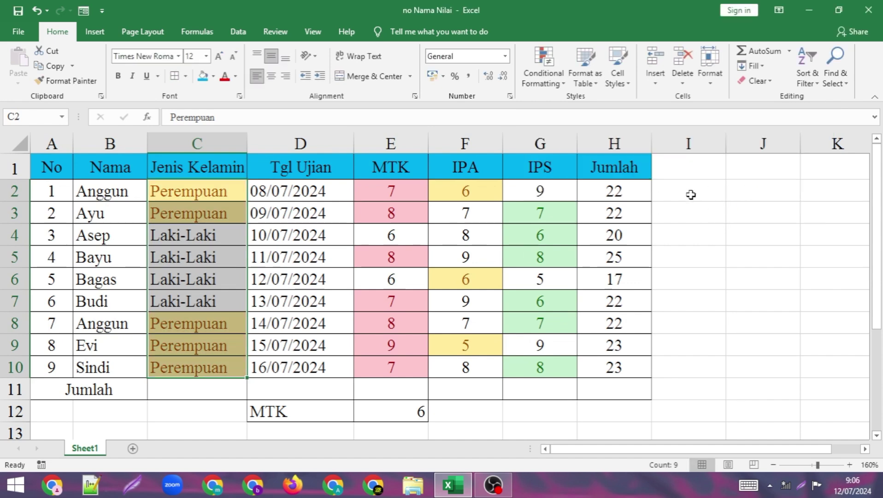
# Step: Start an Equal To rule and enter 'laki-laki' as its value
pyautogui.click(548, 78)
pyautogui.moveTo(585, 106)
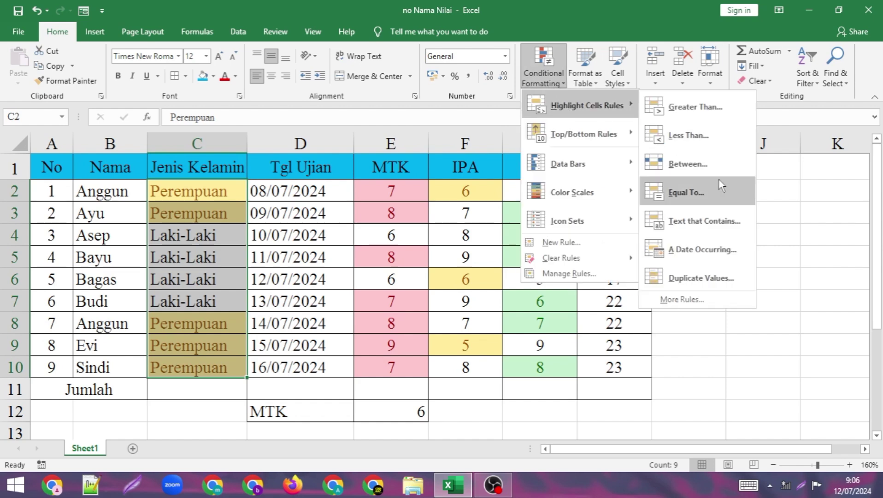
pyautogui.click(717, 201)
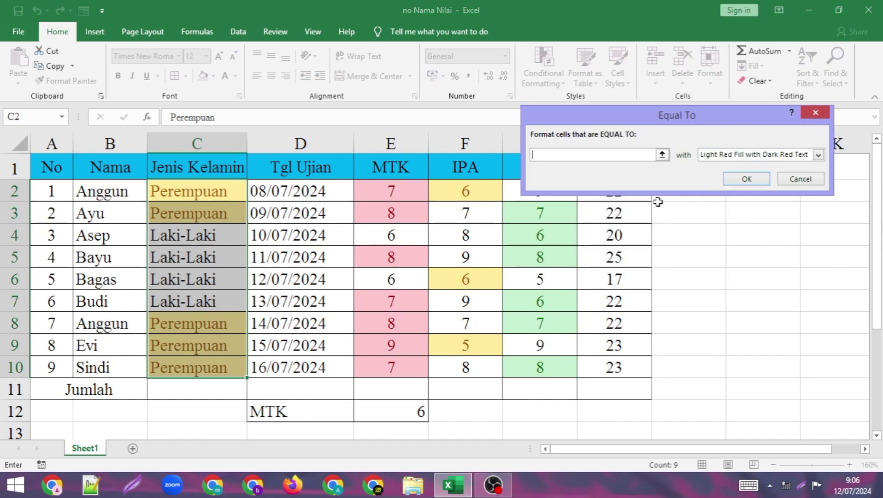
pyautogui.click(629, 155)
pyautogui.write('l')
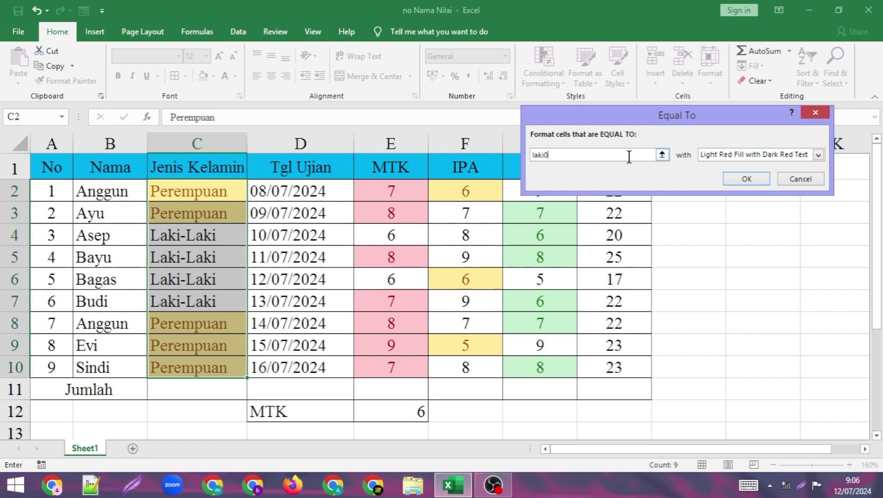
pyautogui.write('aki')
pyautogui.press('Right')
pyautogui.press('BackSpace')
pyautogui.write('-')
pyautogui.press('BackSpace')
pyautogui.press('BackSpace')
pyautogui.press('BackSpace')
pyautogui.press('BackSpace')
pyautogui.hotkey('ctrl', 'z')
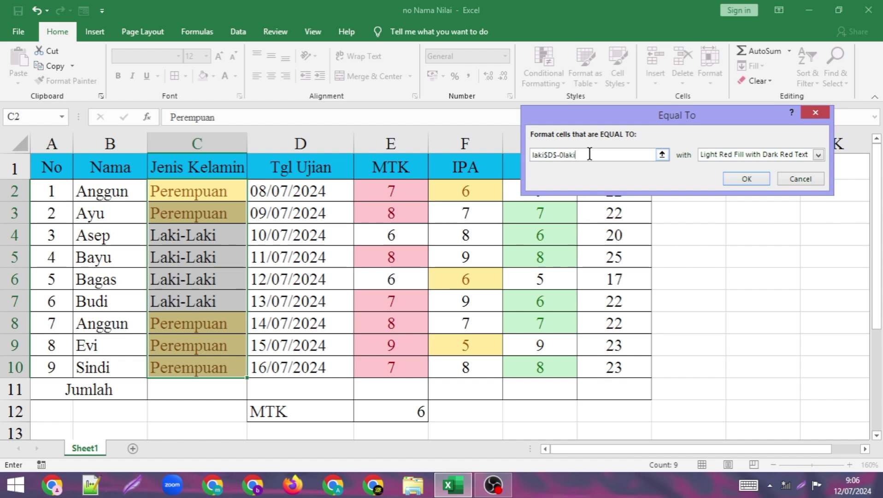
pyautogui.press('BackSpace')
pyautogui.press('BackSpace')
pyautogui.press('BackSpace')
pyautogui.write('aki')
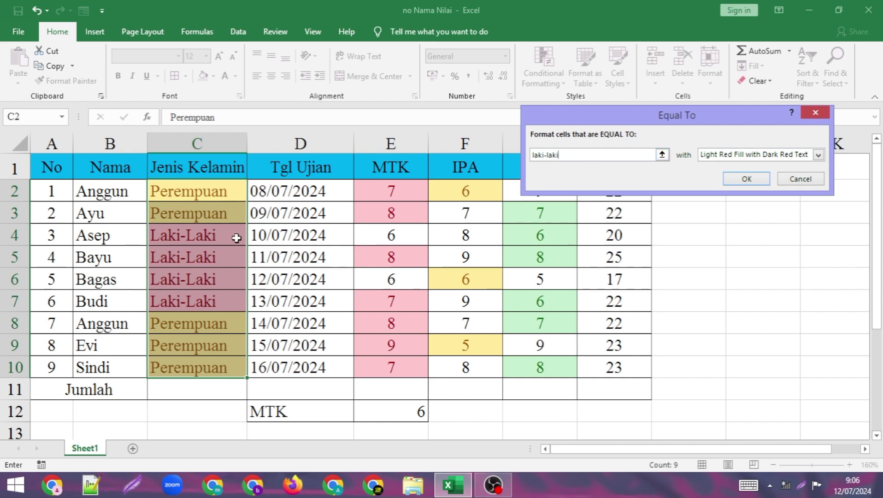
# Step: Give the Laki-Laki rule green fill with dark green text and apply it
pyautogui.click(816, 156)
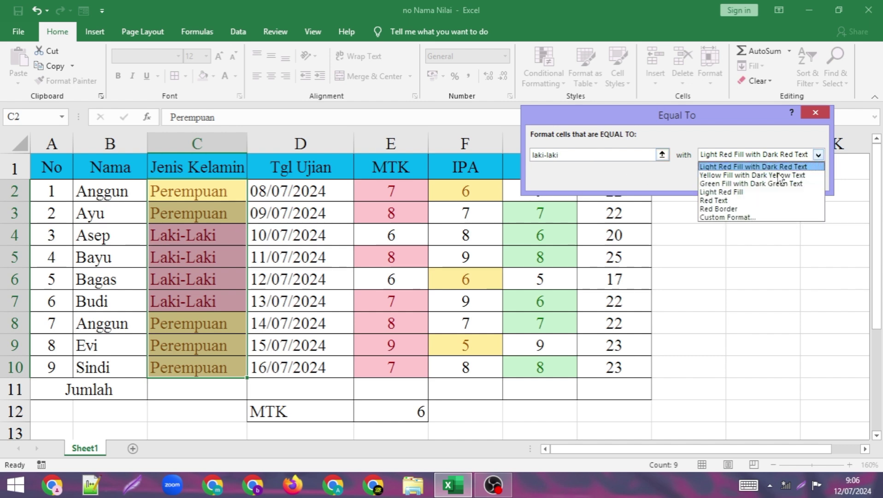
pyautogui.click(765, 184)
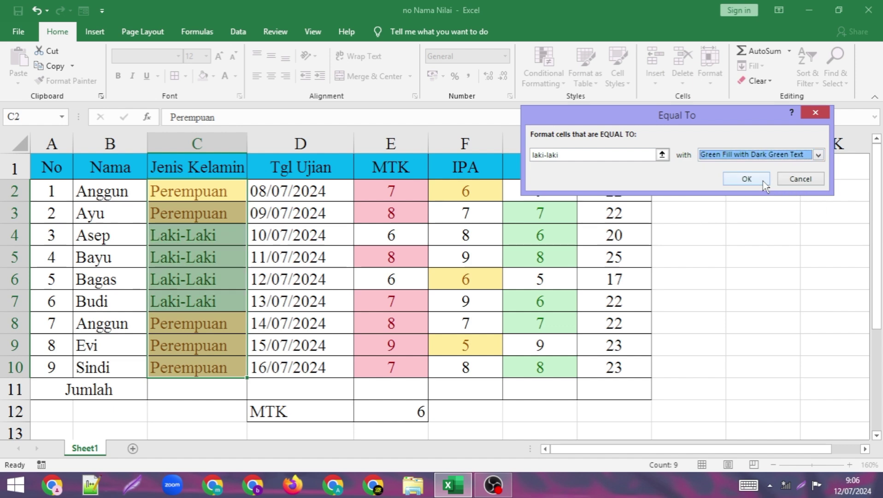
pyautogui.click(752, 180)
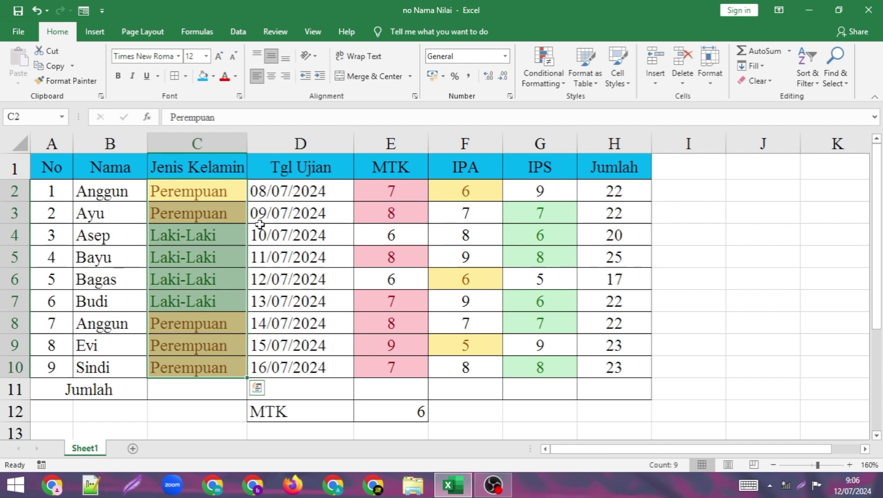
pyautogui.click(544, 74)
pyautogui.moveTo(586, 105)
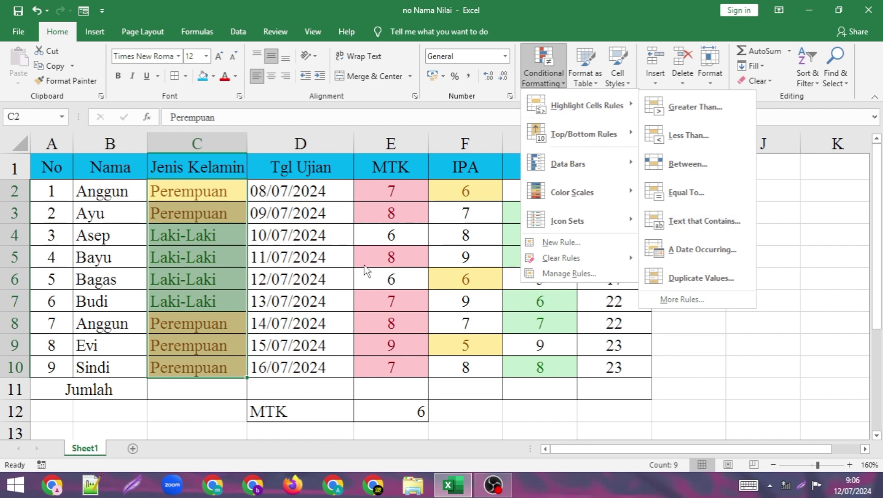
# Step: Apply a Text That Contains 'un' rule with light red fill to names B2:B10
pyautogui.press('Escape')
pyautogui.press('Escape')
pyautogui.moveTo(111, 196); pyautogui.dragTo(88, 371)
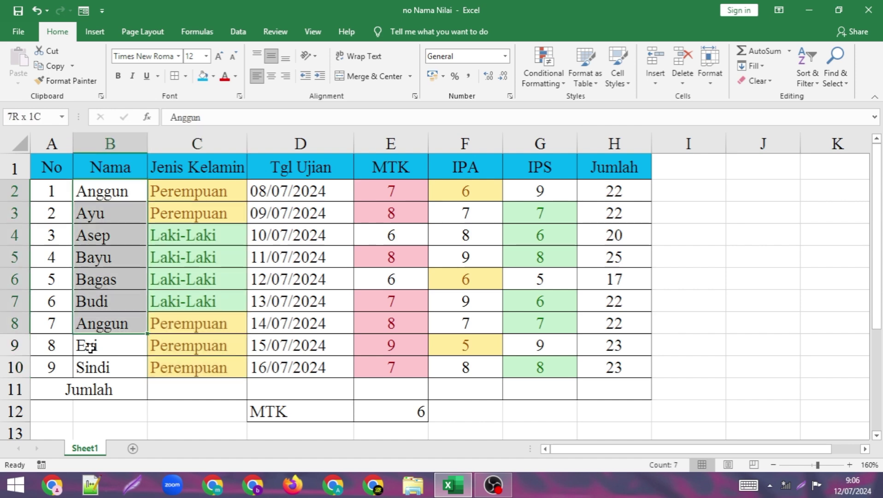
pyautogui.click(548, 74)
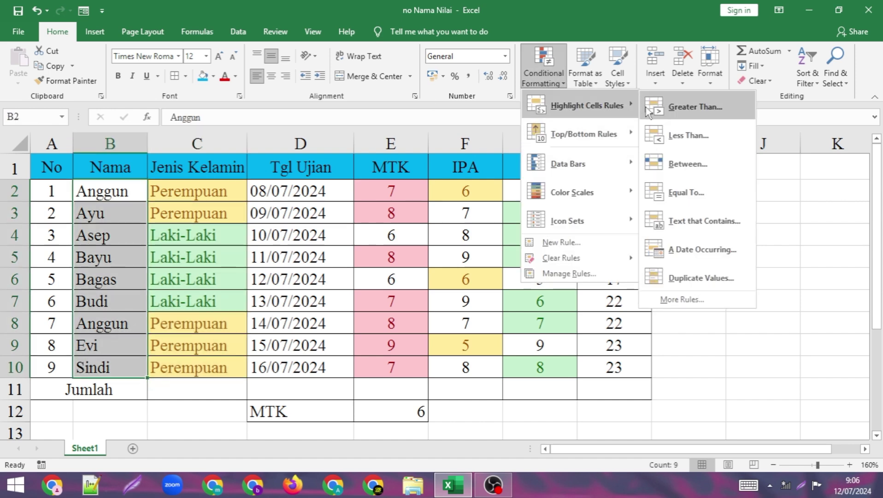
pyautogui.click(711, 225)
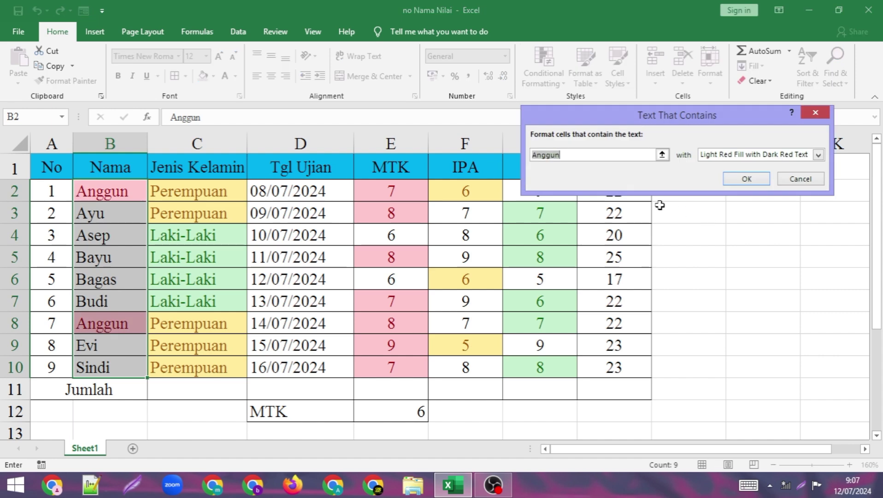
pyautogui.press('BackSpace')
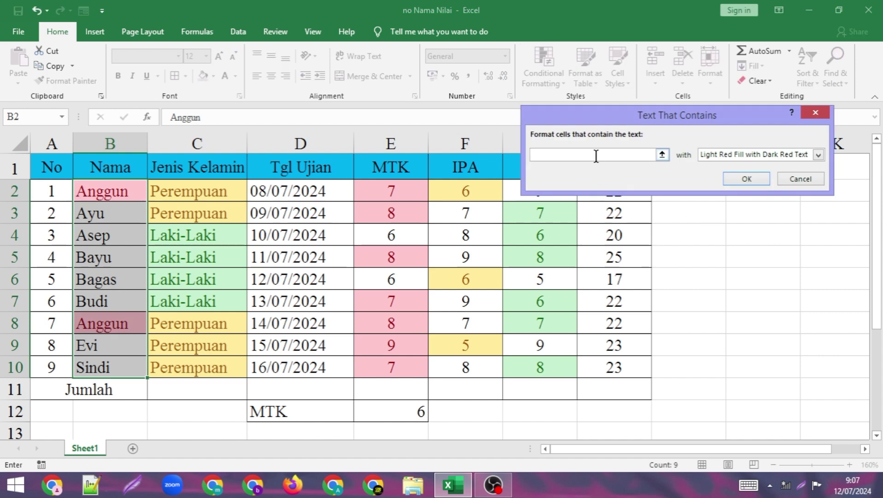
pyautogui.write('b')
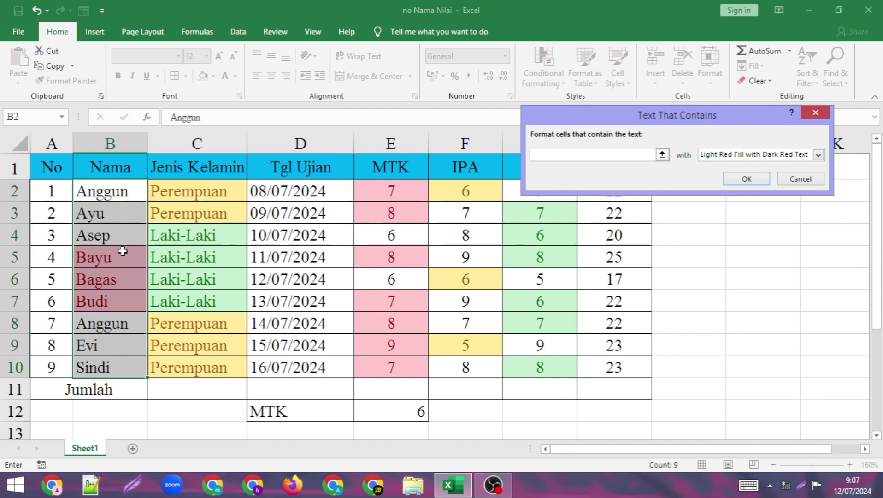
pyautogui.write('u')
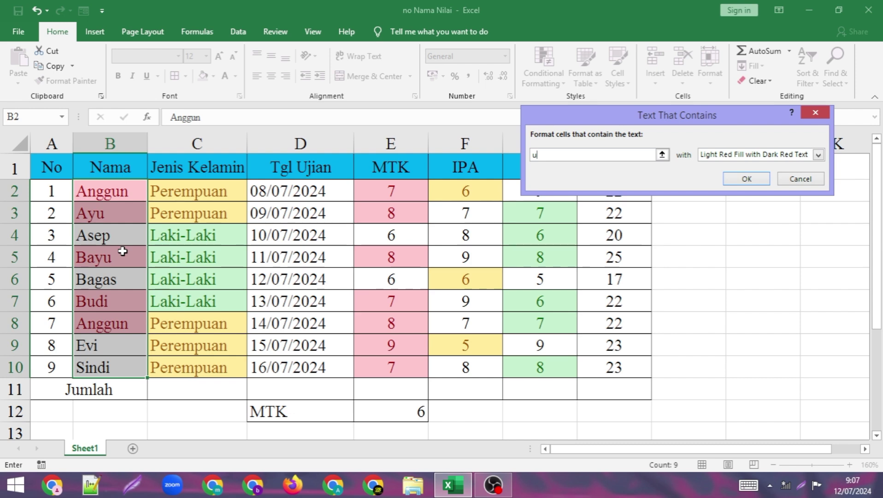
pyautogui.write('y')
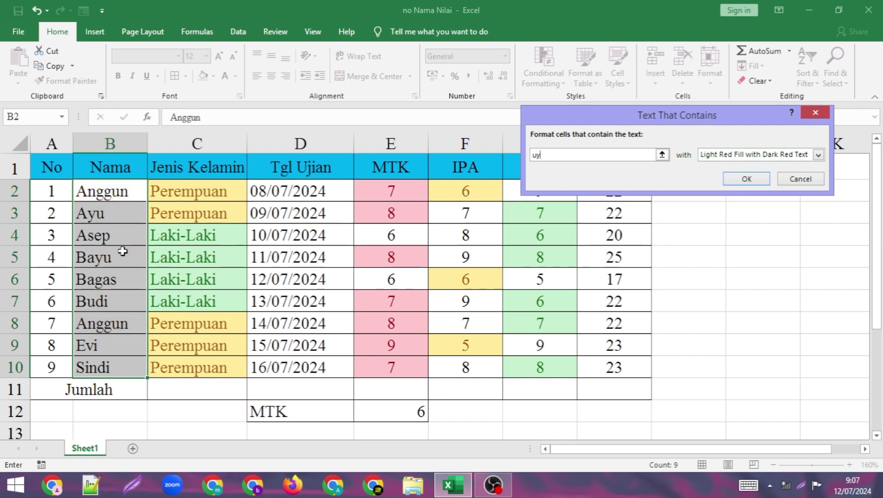
pyautogui.press('BackSpace')
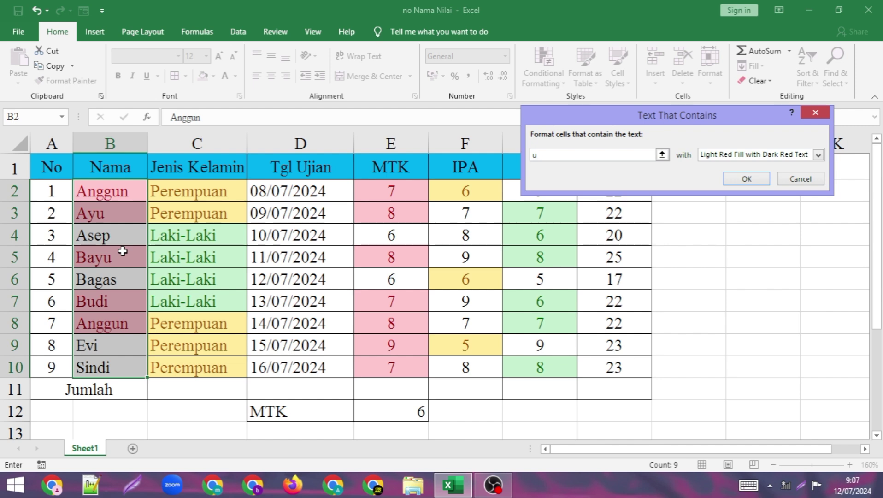
pyautogui.write('n')
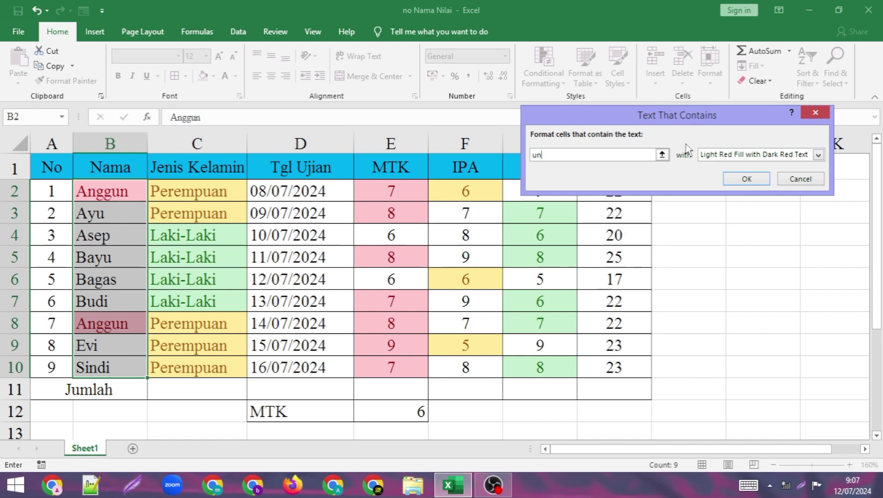
pyautogui.click(743, 179)
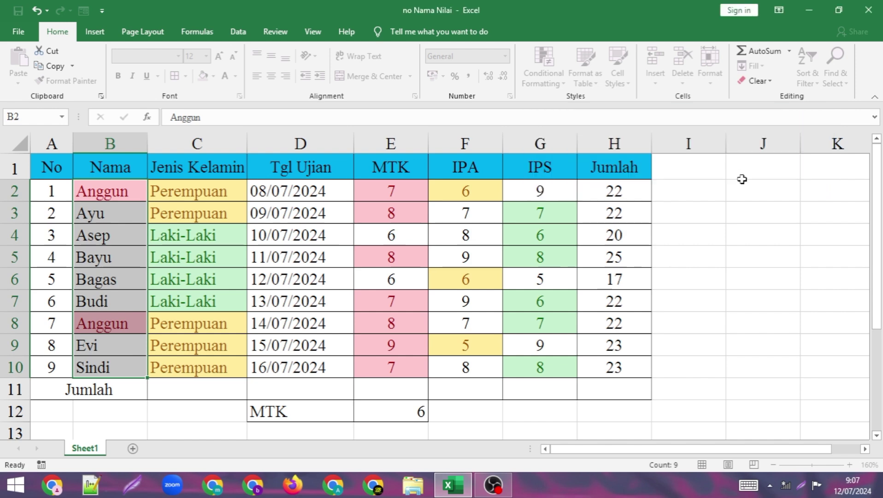
# Step: Highlight the column D exam dates occurring Tomorrow with light red fill and dark red text
pyautogui.click(544, 74)
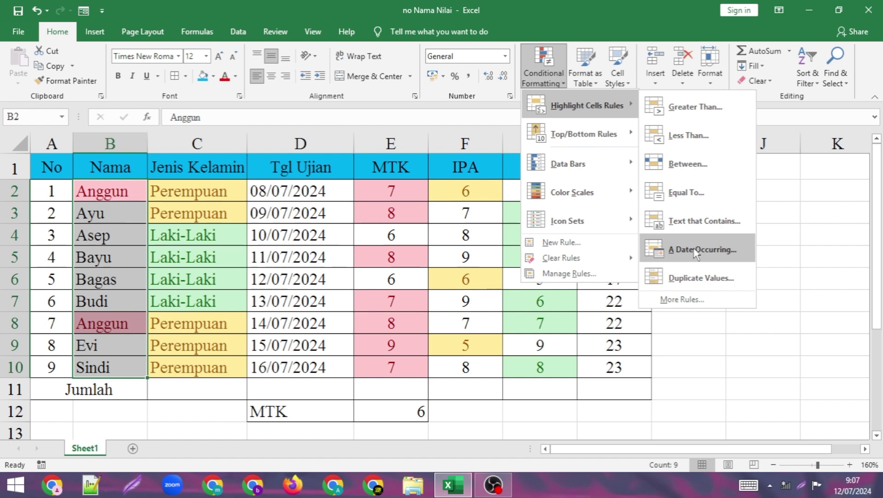
pyautogui.click(328, 225)
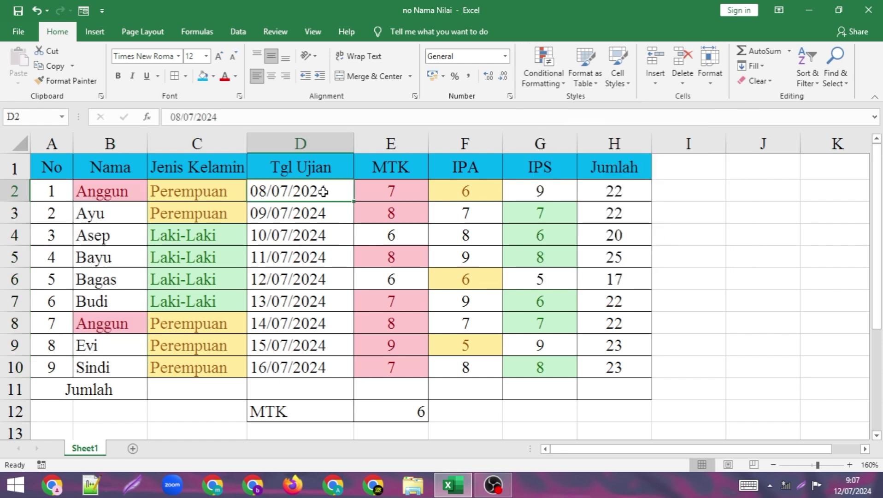
pyautogui.moveTo(323, 192); pyautogui.dragTo(332, 360)
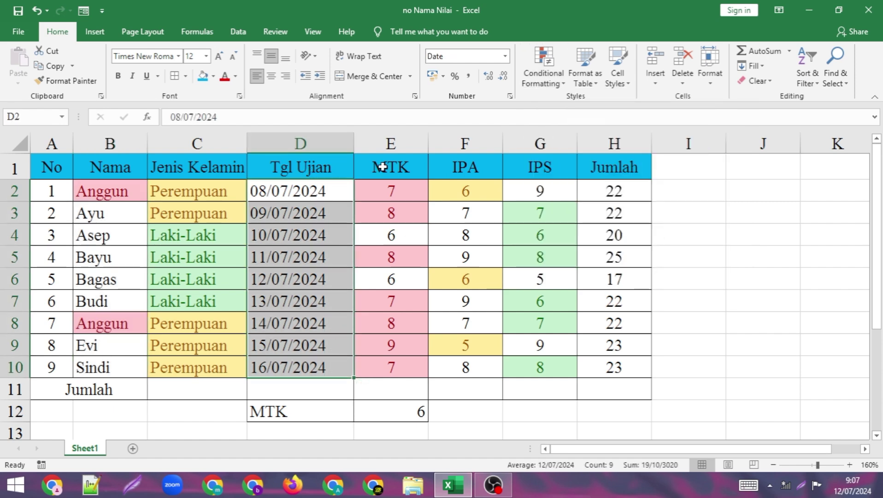
pyautogui.click(558, 83)
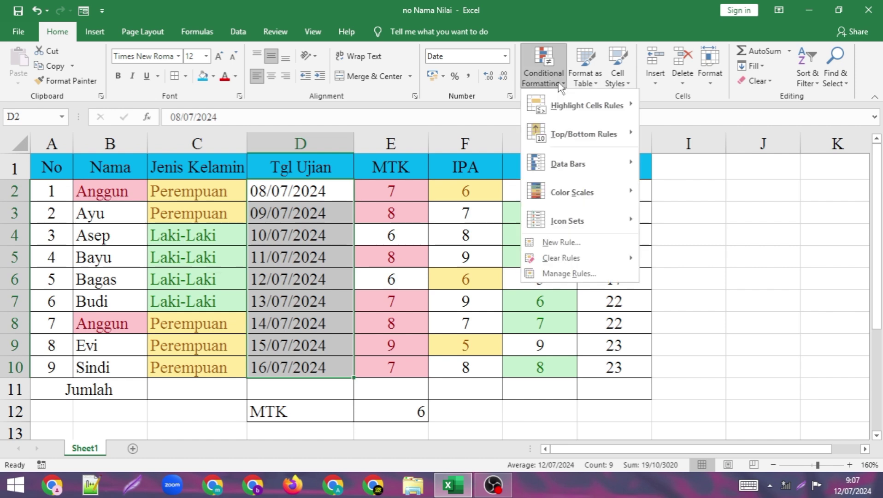
pyautogui.moveTo(585, 106)
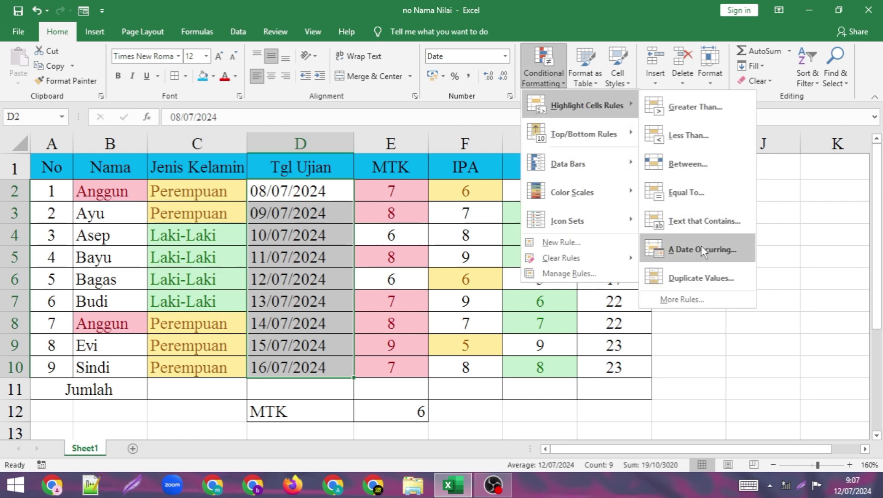
pyautogui.click(703, 251)
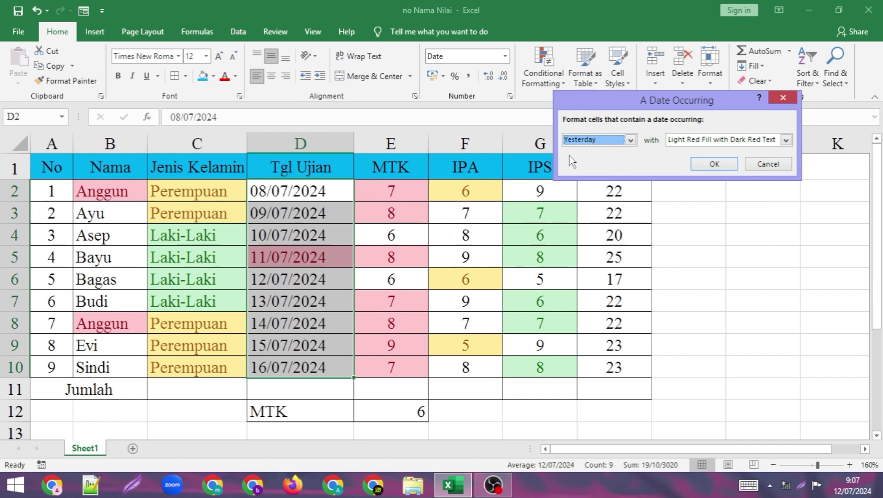
pyautogui.click(631, 139)
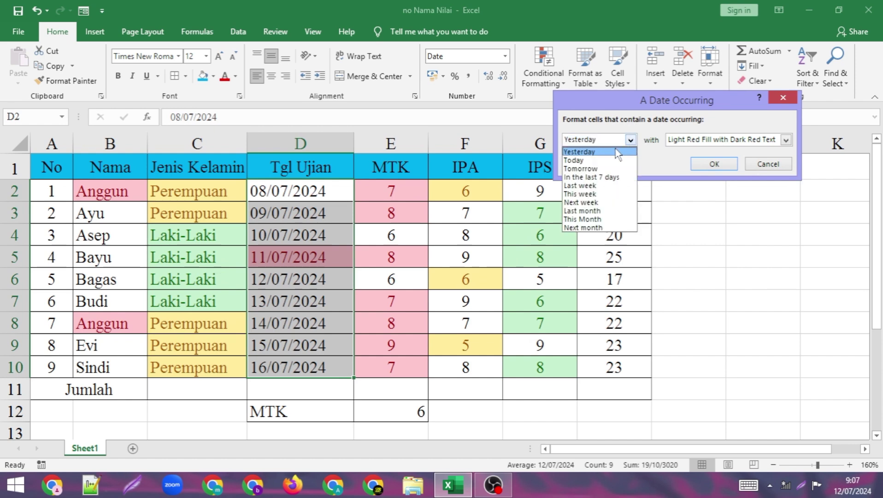
pyautogui.click(584, 177)
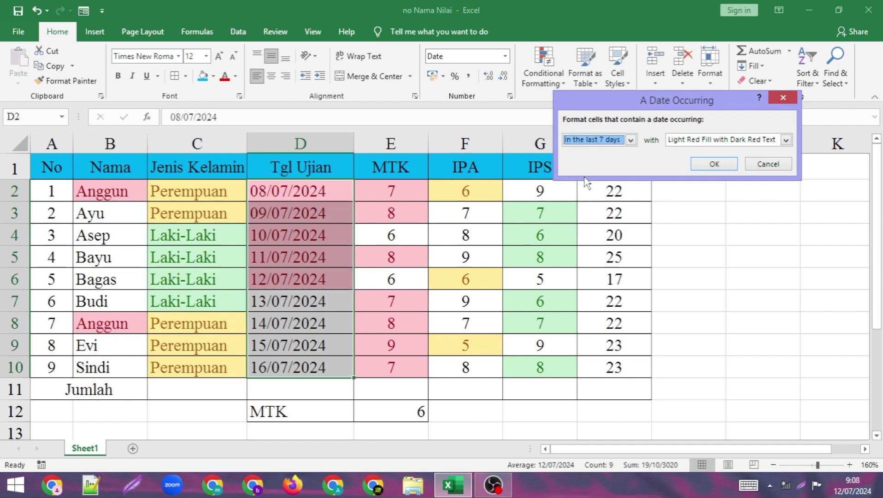
pyautogui.click(634, 141)
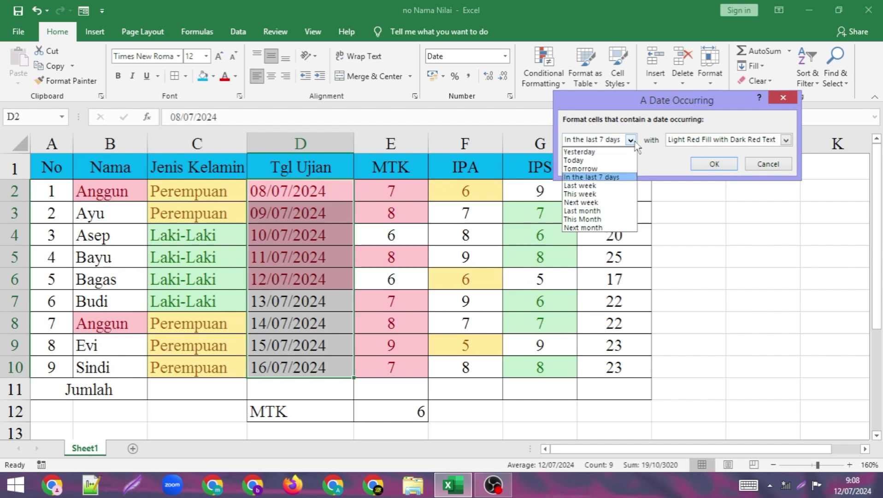
pyautogui.click(588, 168)
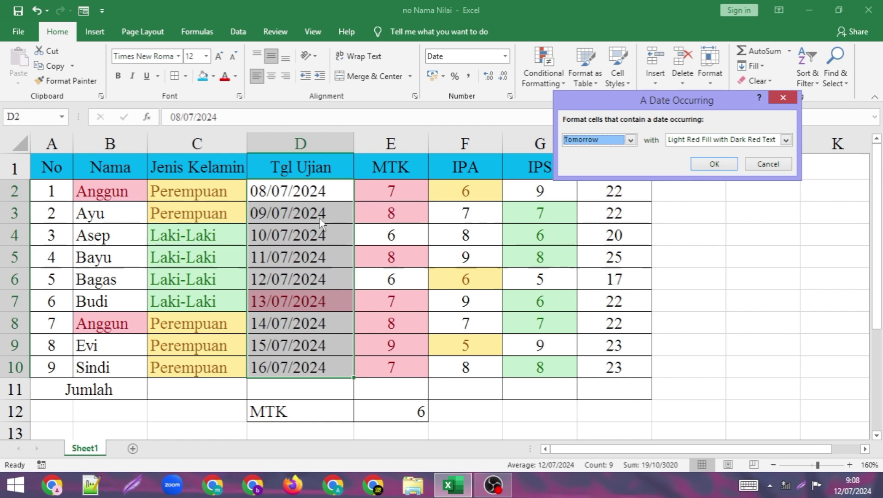
pyautogui.click(723, 165)
pyautogui.click(553, 85)
pyautogui.moveTo(586, 105)
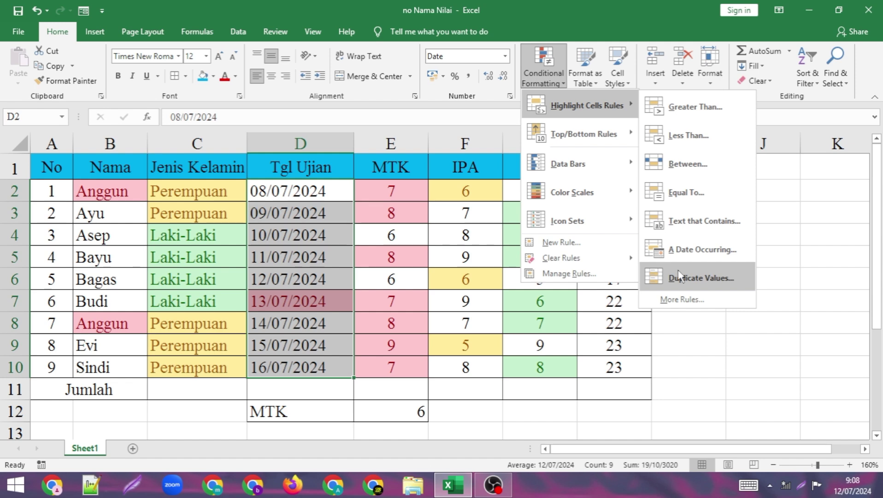
# Step: Clear the conditional formatting rules from B2:B10, then start retyping Bayu in B5 as Asep
pyautogui.click(169, 288)
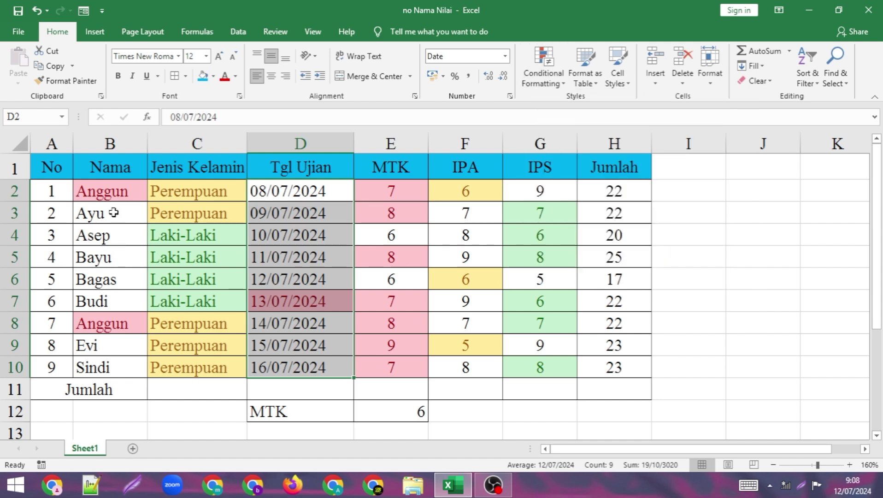
pyautogui.moveTo(113, 194); pyautogui.dragTo(103, 375)
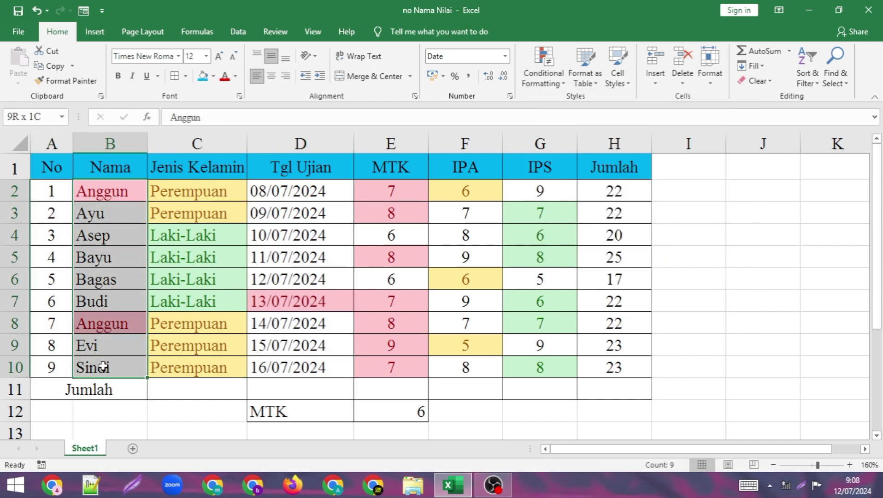
pyautogui.click(545, 76)
pyautogui.moveTo(560, 257)
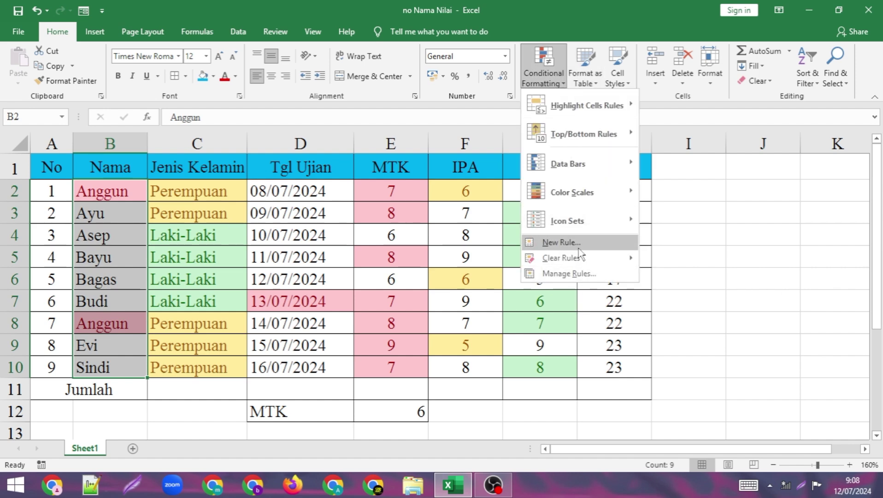
pyautogui.click(663, 260)
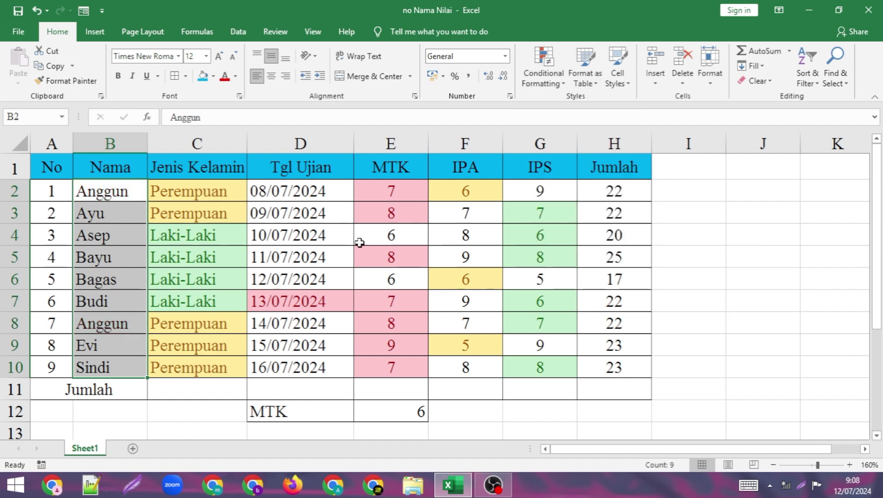
pyautogui.click(103, 261)
pyautogui.write('As')
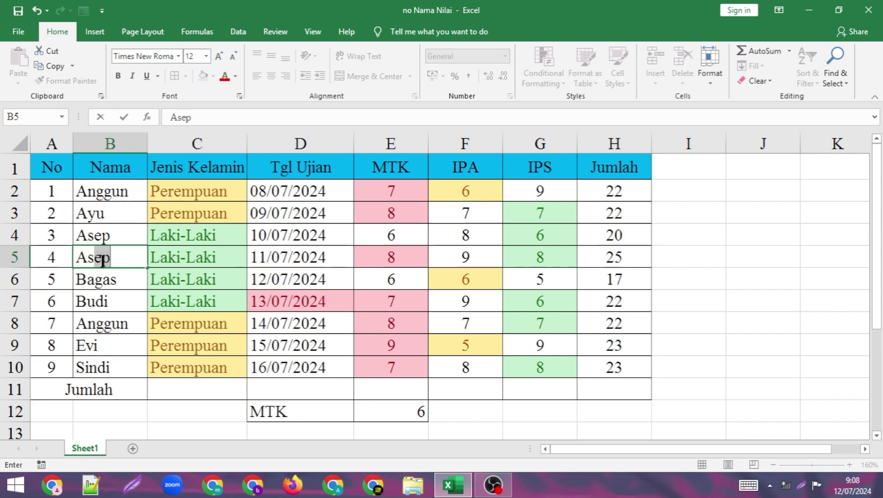
pyautogui.write('ep')
# Step: Apply a Duplicate Values rule to B2:B10 so both Anggun and both Asep names turn light red
pyautogui.moveTo(128, 187); pyautogui.dragTo(138, 367)
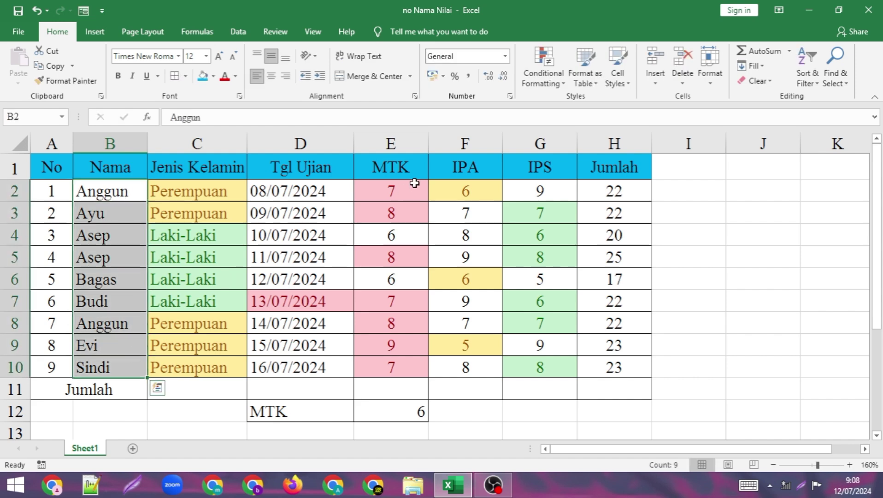
pyautogui.click(560, 78)
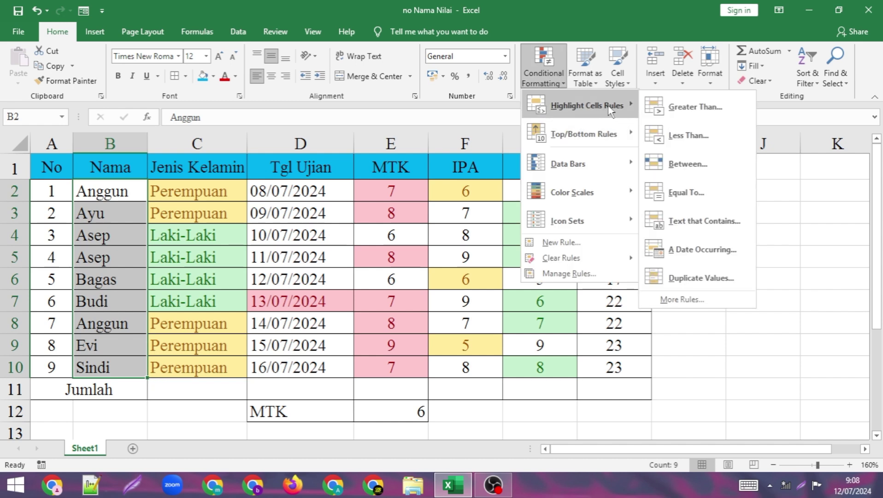
pyautogui.click(701, 278)
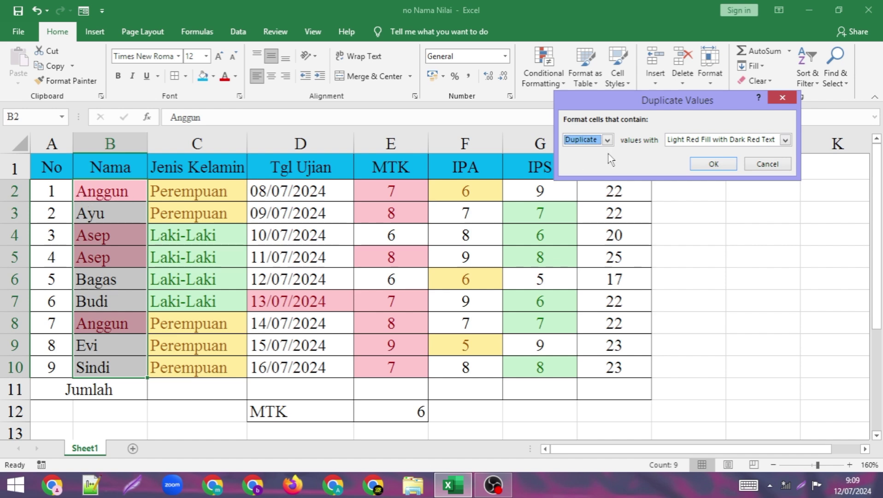
pyautogui.click(608, 139)
pyautogui.click(582, 156)
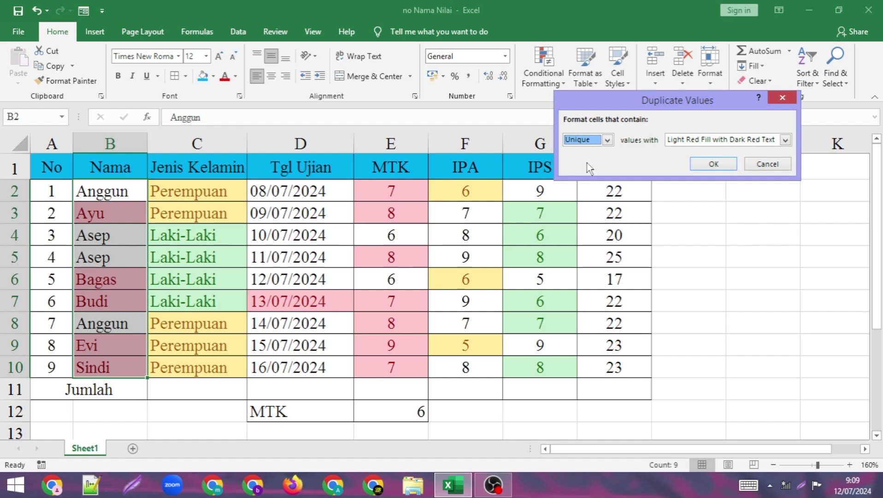
pyautogui.click(608, 139)
pyautogui.click(582, 149)
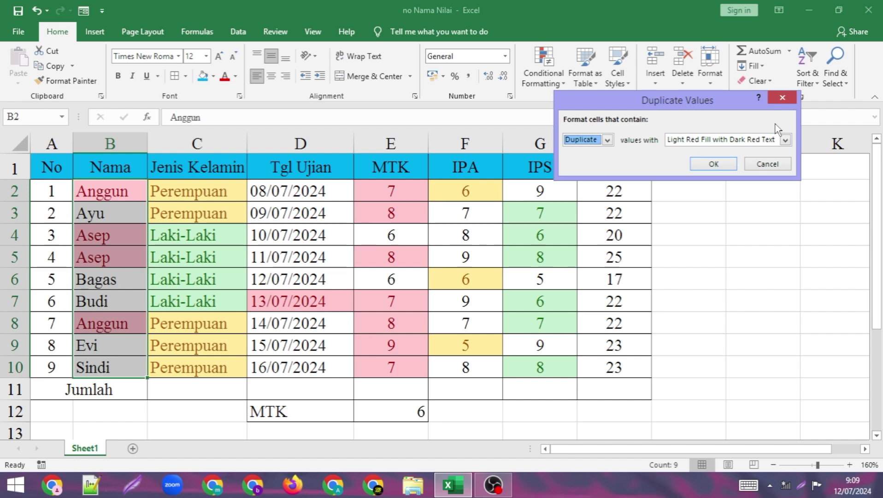
pyautogui.click(716, 164)
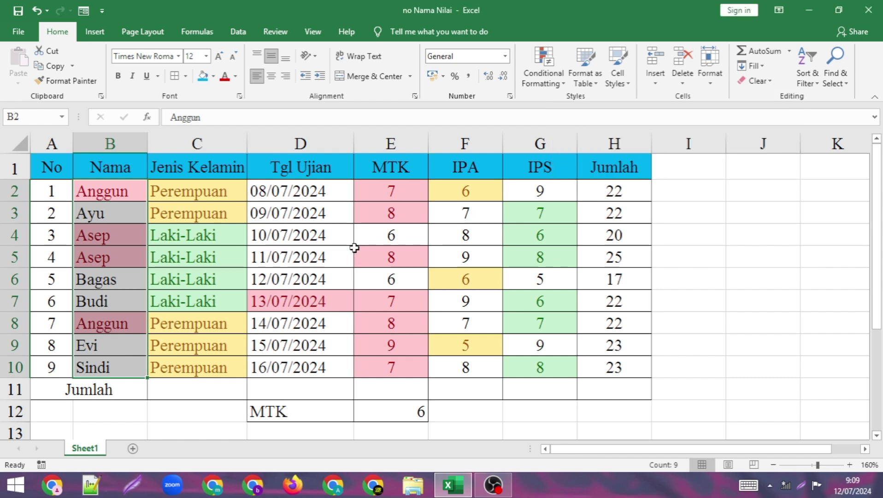
pyautogui.click(539, 85)
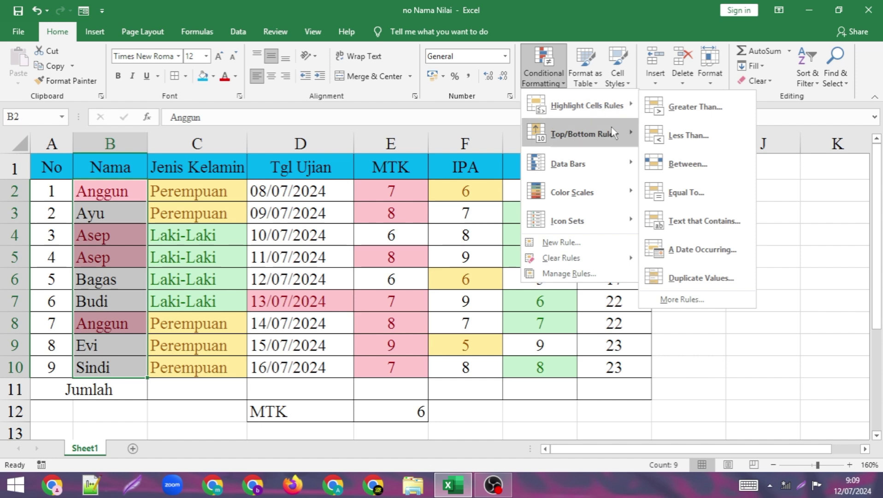
pyautogui.moveTo(583, 134)
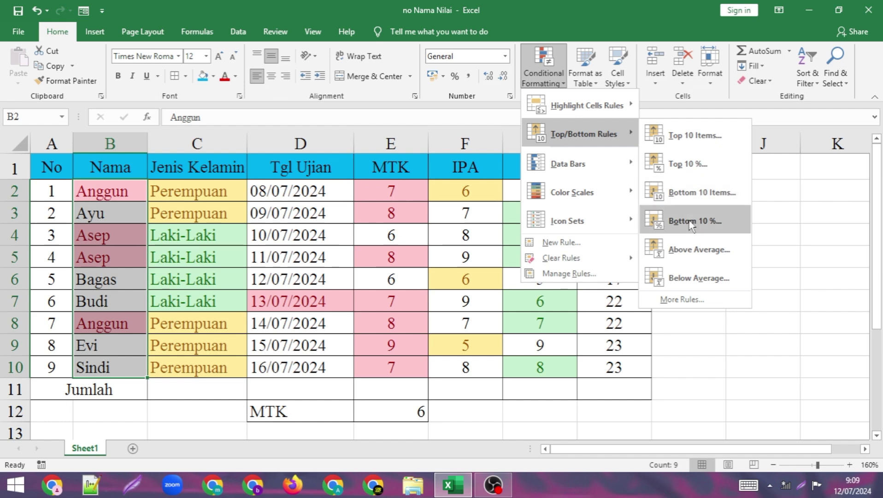
# Step: Fill I2:I10 with the series 1 to 9, starting from 1 and 2
pyautogui.click(815, 213)
pyautogui.click(686, 195)
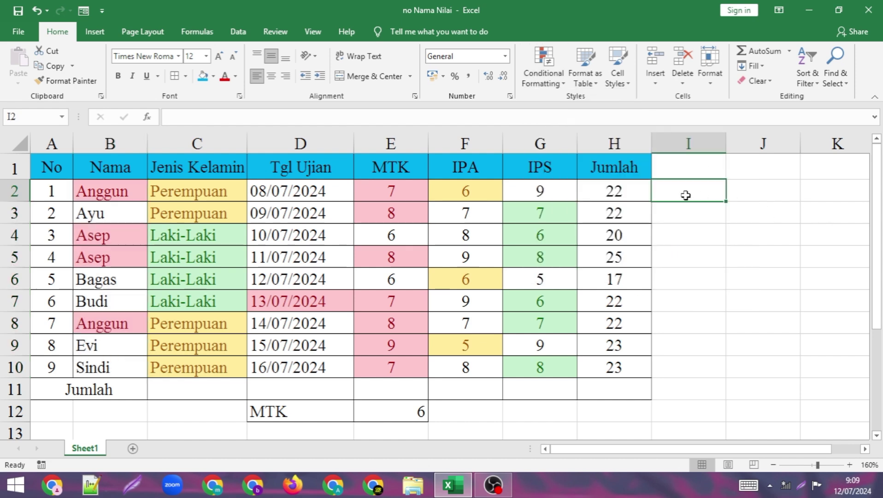
pyautogui.write('1')
pyautogui.press('Return')
pyautogui.write('2')
pyautogui.press('Return')
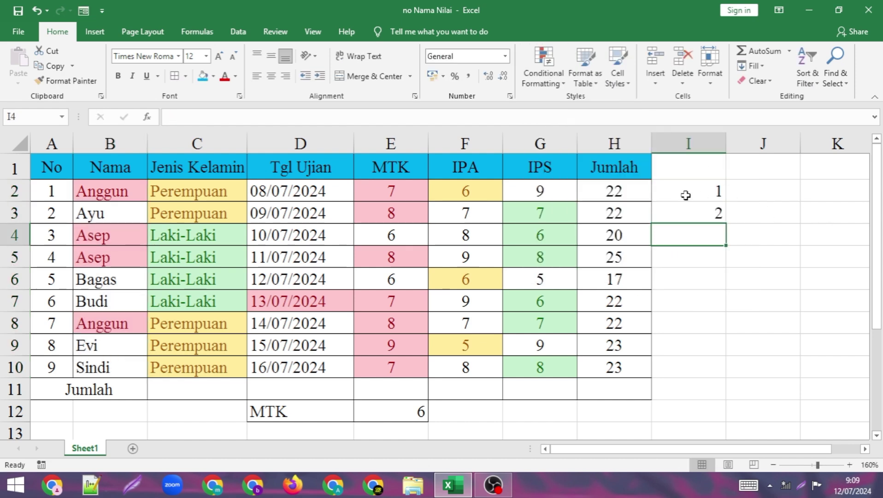
pyautogui.moveTo(686, 196); pyautogui.dragTo(712, 370)
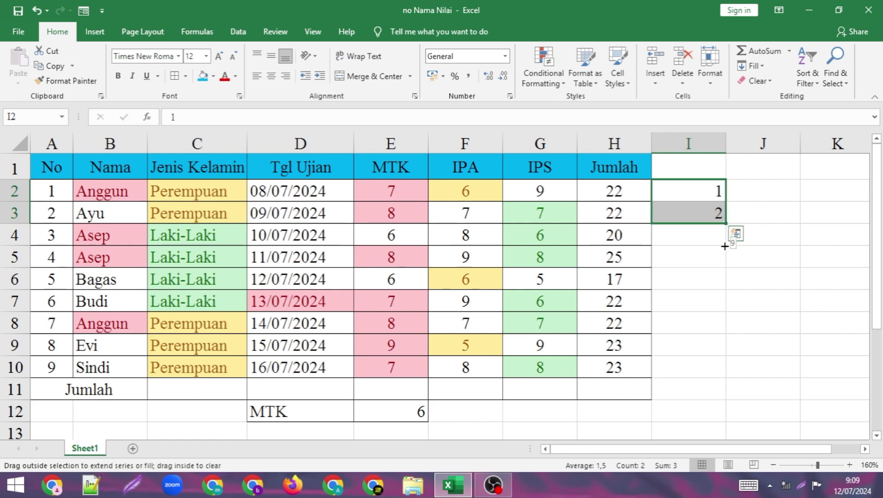
# Step: Add a Top 10 Items rule set to the top 3, highlighting 7, 8 and 9 in light red
pyautogui.click(536, 78)
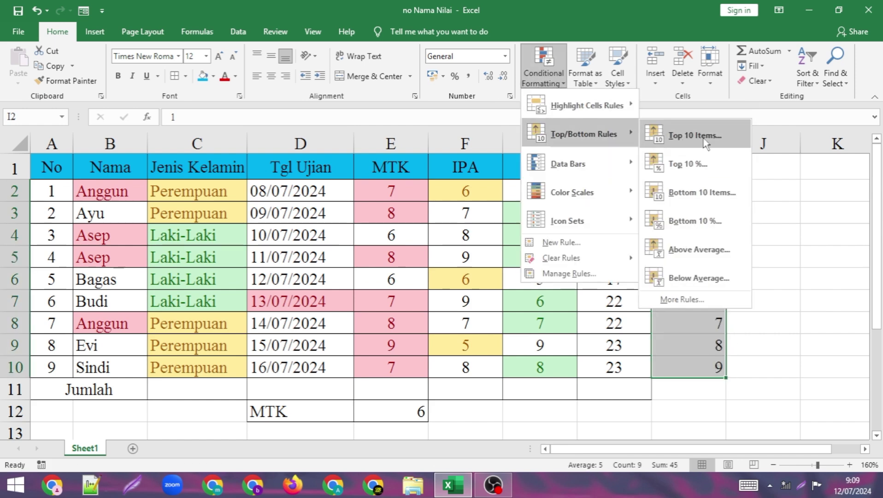
pyautogui.click(696, 136)
pyautogui.moveTo(697, 98); pyautogui.dragTo(498, 141)
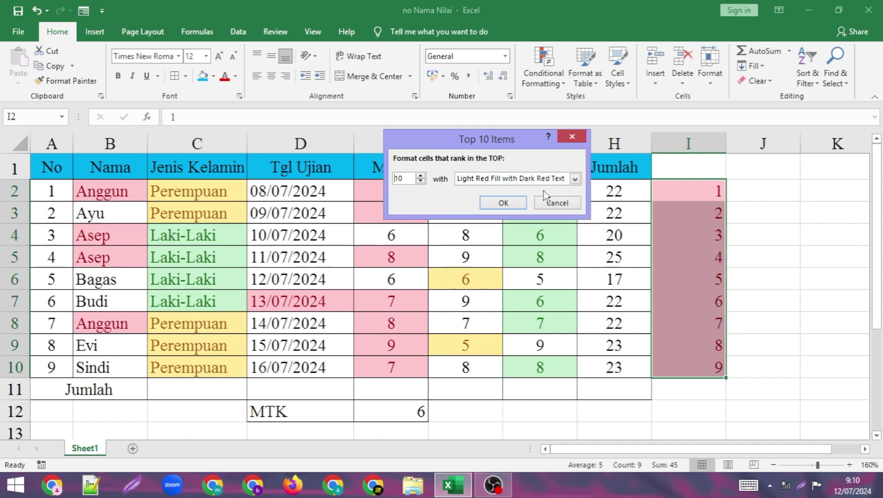
pyautogui.click(424, 183)
pyautogui.click(424, 182)
pyautogui.click(424, 182)
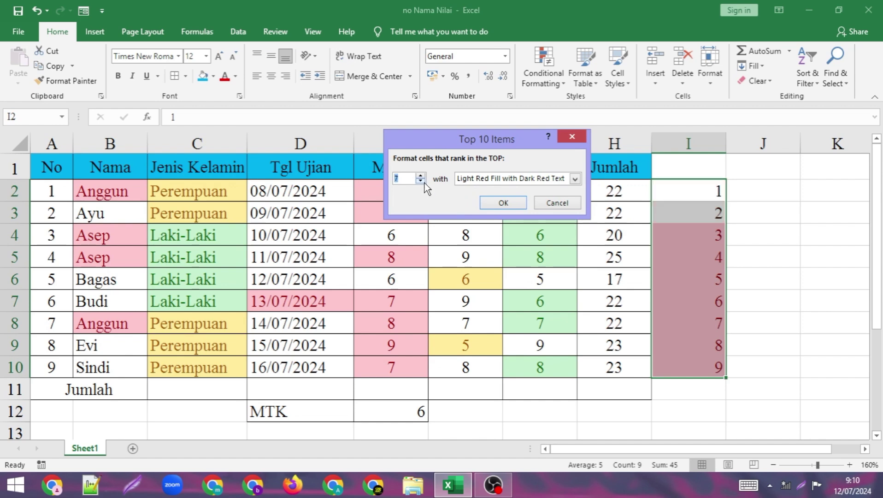
pyautogui.click(425, 181)
pyautogui.click(424, 182)
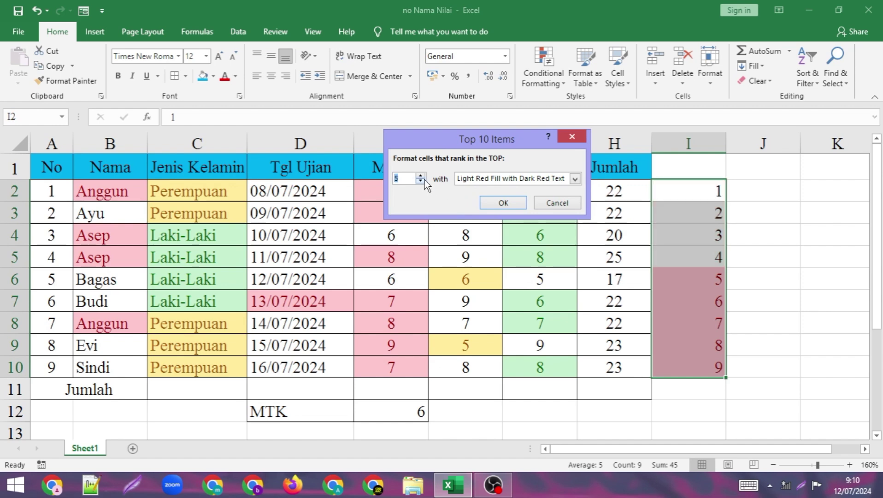
pyautogui.click(424, 181)
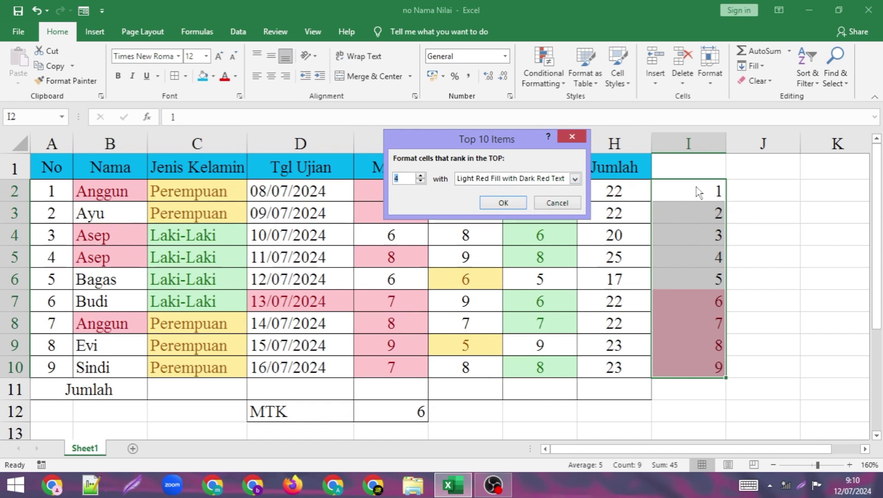
pyautogui.click(423, 182)
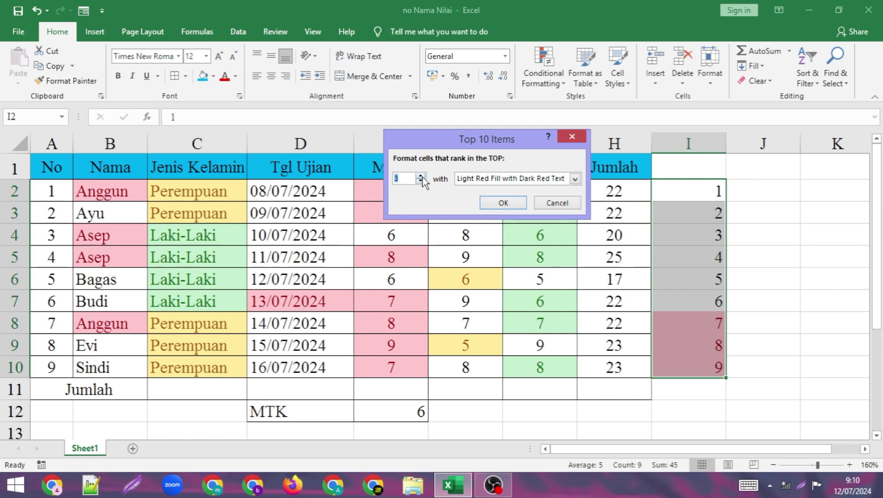
pyautogui.click(497, 205)
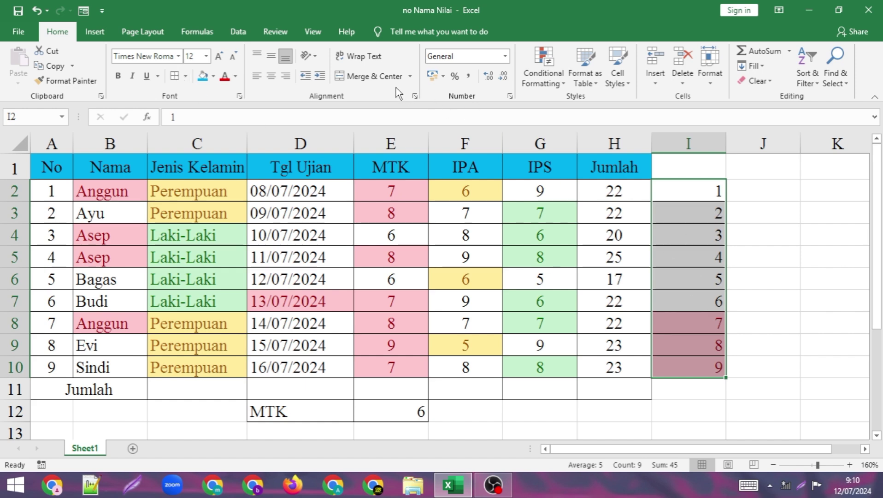
pyautogui.click(543, 82)
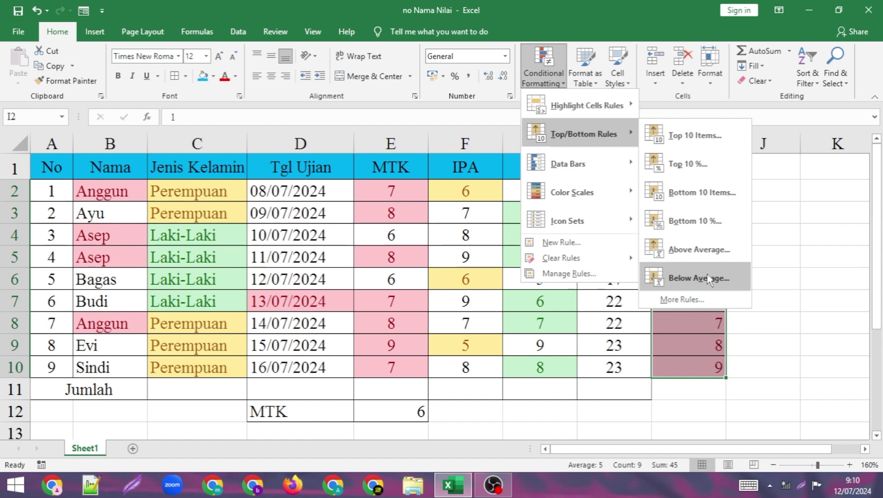
pyautogui.moveTo(577, 164)
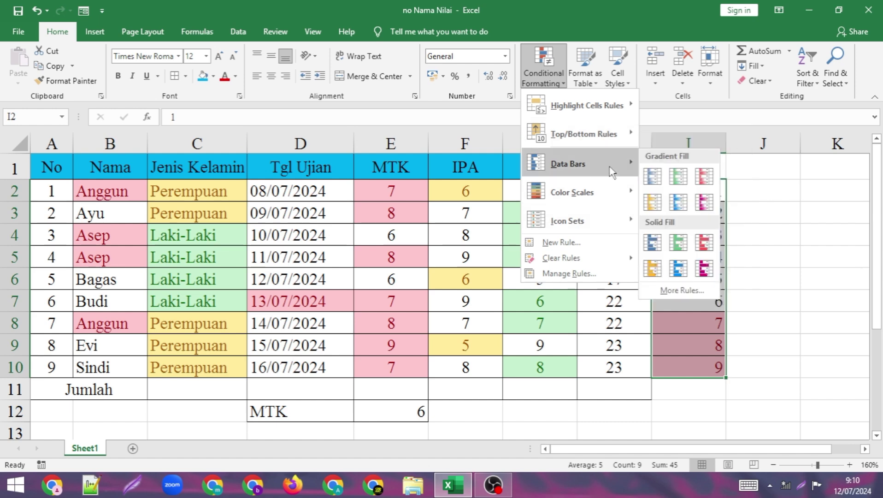
# Step: Select cell H2, the first Jumlah total
pyautogui.click(614, 213)
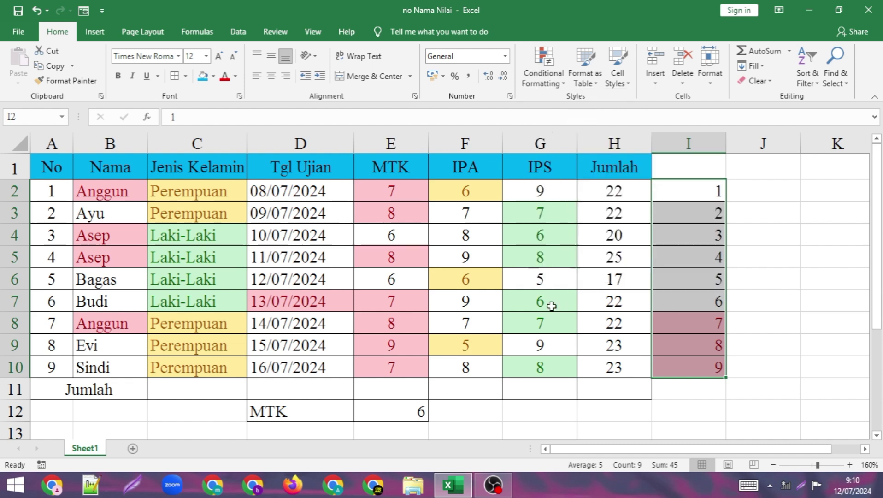
# Step: Add Green Gradient Fill data bars to the Jumlah totals in H2:H10
pyautogui.click(614, 191)
pyautogui.moveTo(614, 192); pyautogui.dragTo(614, 368)
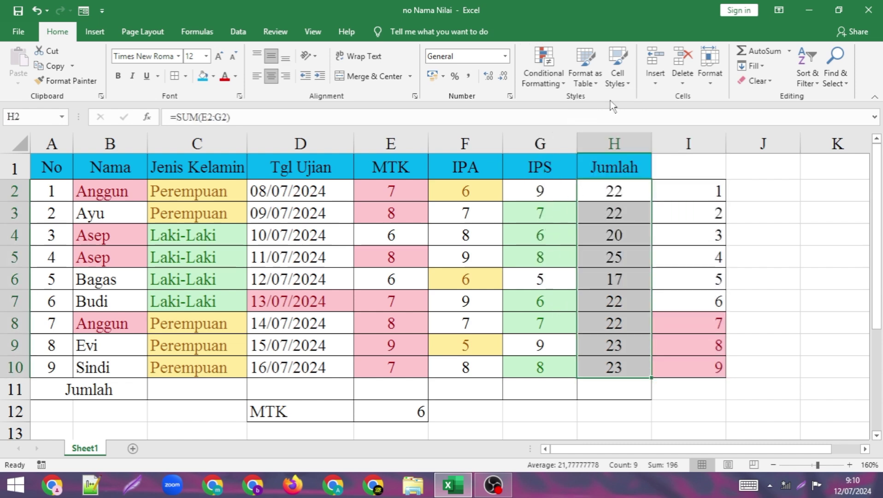
pyautogui.click(548, 76)
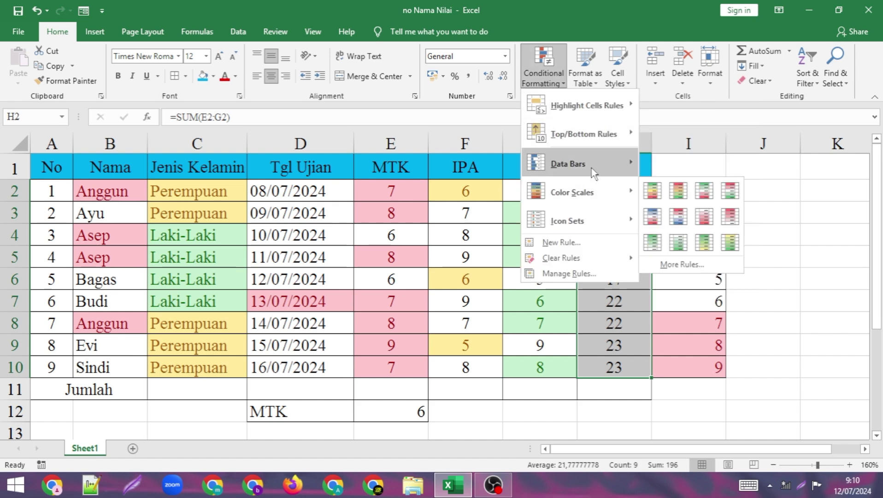
pyautogui.moveTo(578, 164)
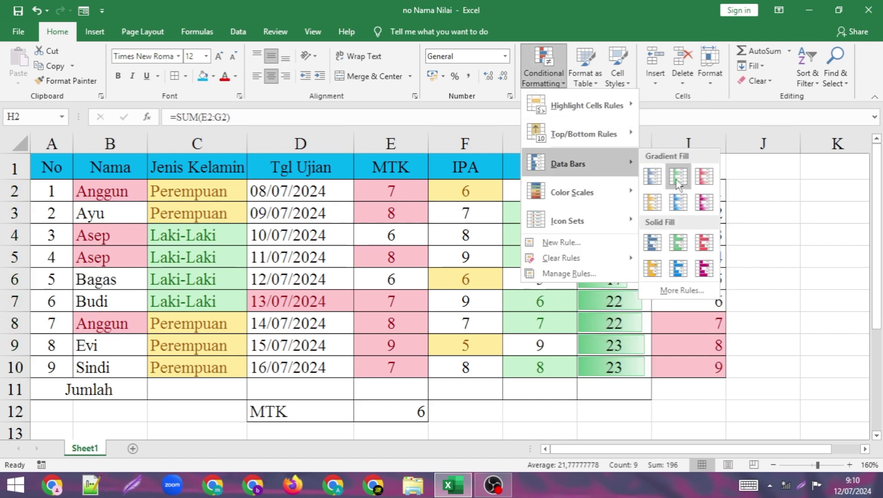
pyautogui.click(678, 175)
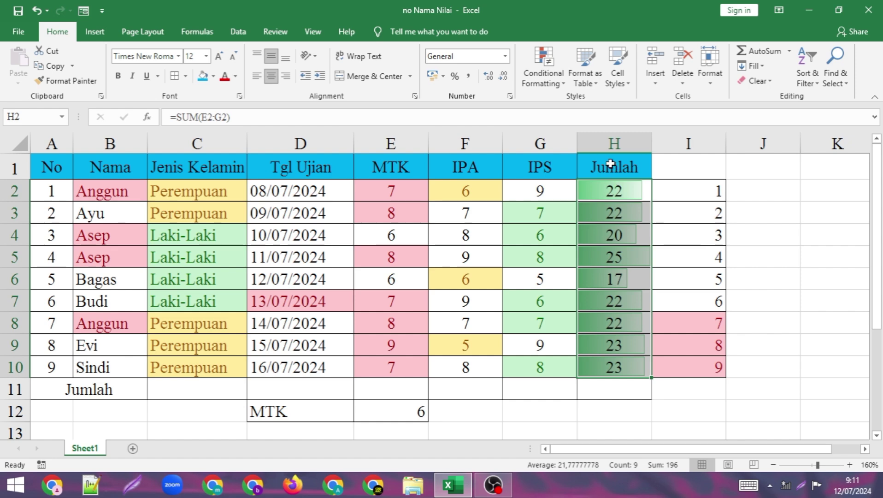
pyautogui.click(548, 88)
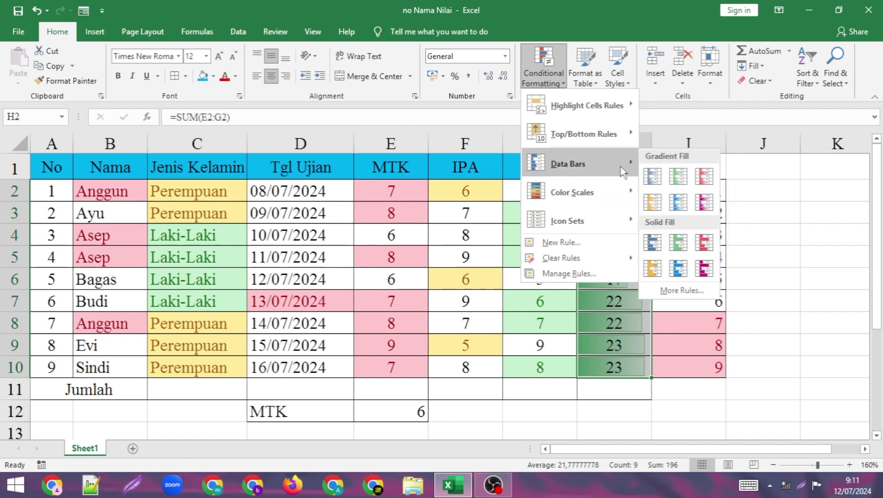
pyautogui.moveTo(573, 193)
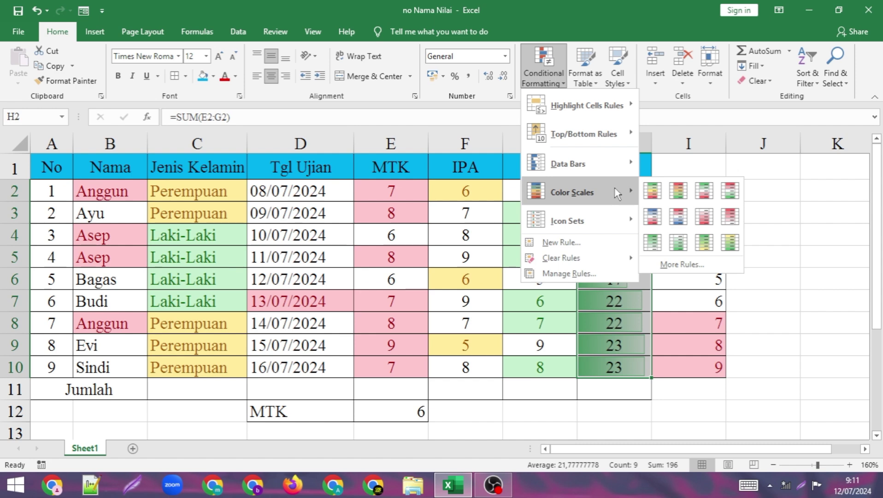
# Step: Clear the existing rules from H2:H10 and give the totals a Green-Yellow-Red colour scale
pyautogui.click(653, 196)
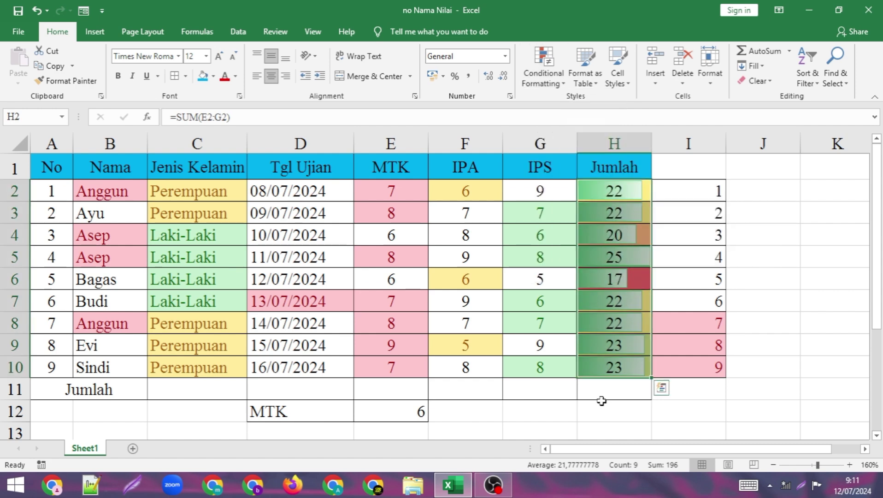
pyautogui.click(544, 76)
pyautogui.moveTo(561, 258)
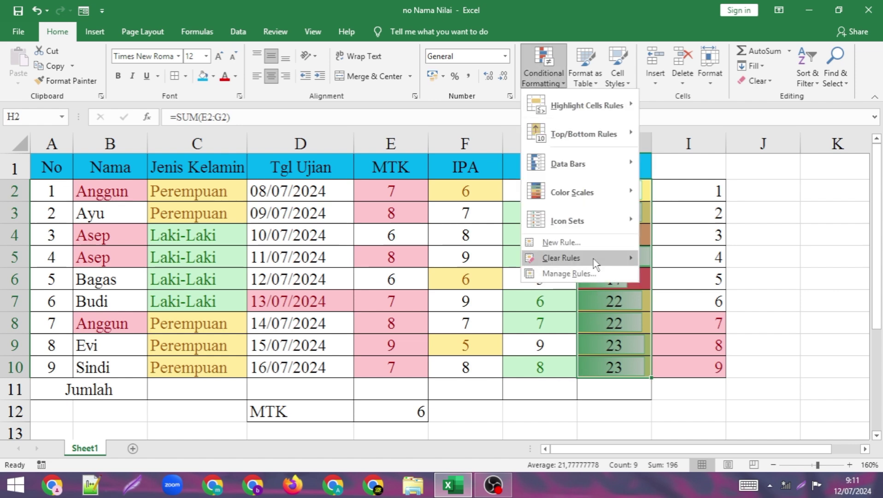
pyautogui.click(662, 259)
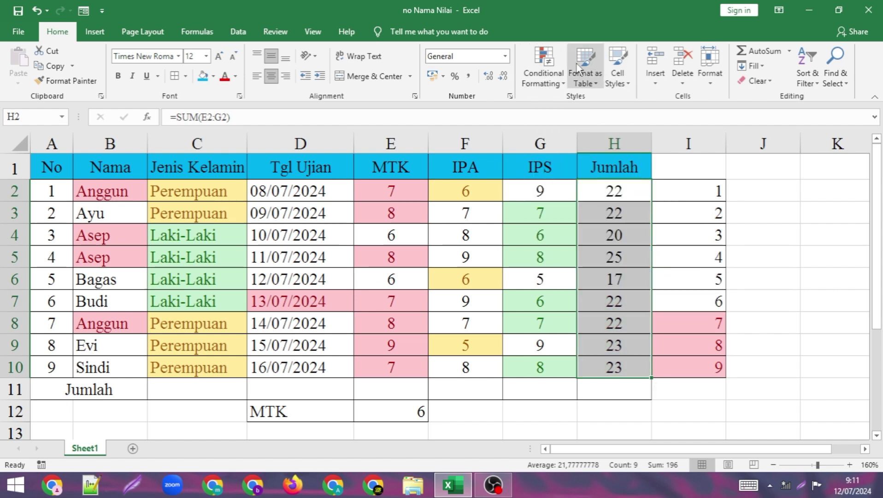
pyautogui.click(538, 74)
pyautogui.moveTo(568, 164)
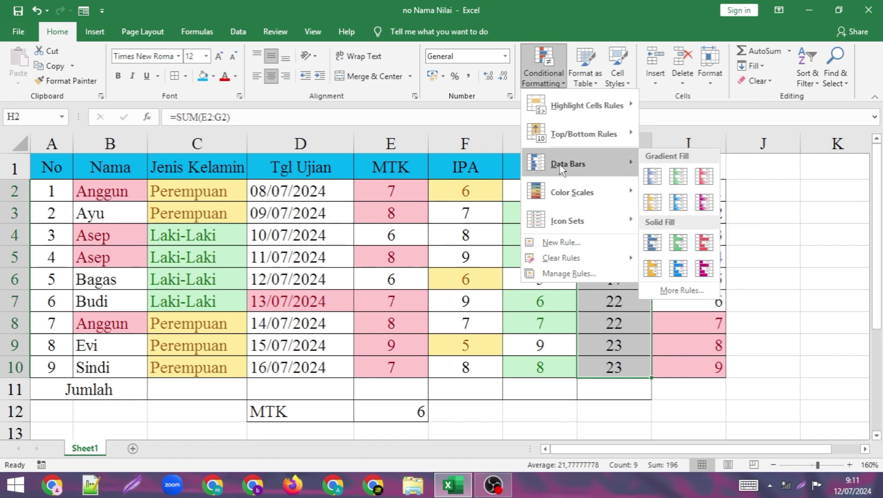
pyautogui.click(652, 176)
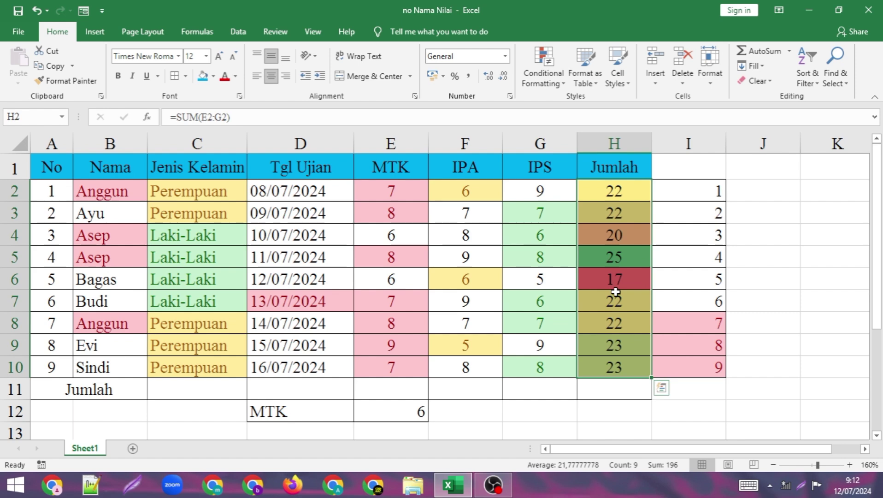
pyautogui.click(537, 78)
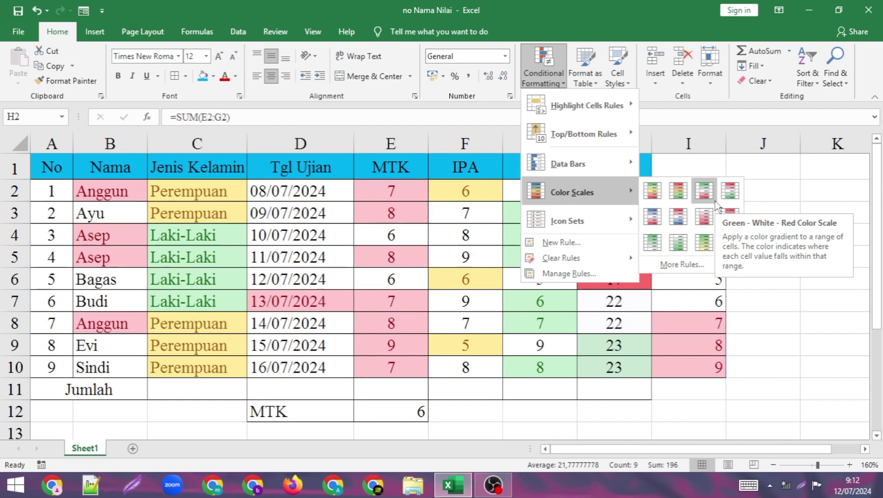
pyautogui.moveTo(567, 221)
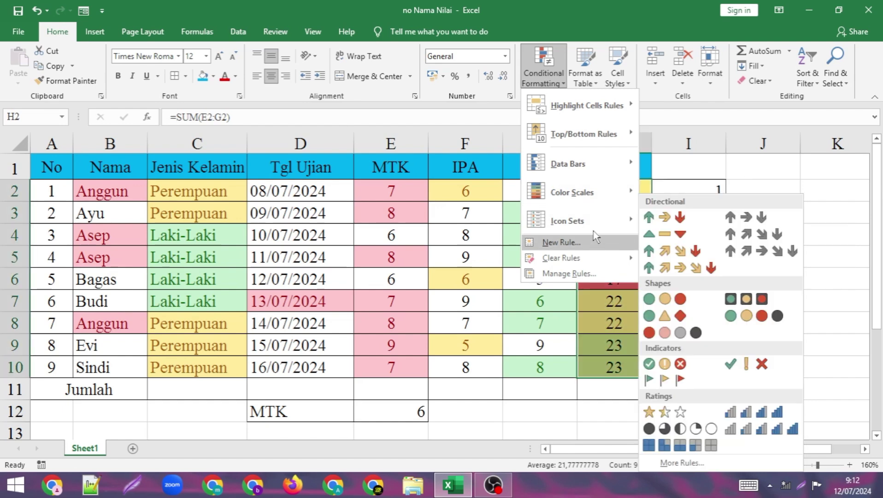
pyautogui.click(701, 193)
# Step: Delete the 1–9 cells in I2:I10, shifting cells left
pyautogui.moveTo(704, 185); pyautogui.dragTo(704, 369)
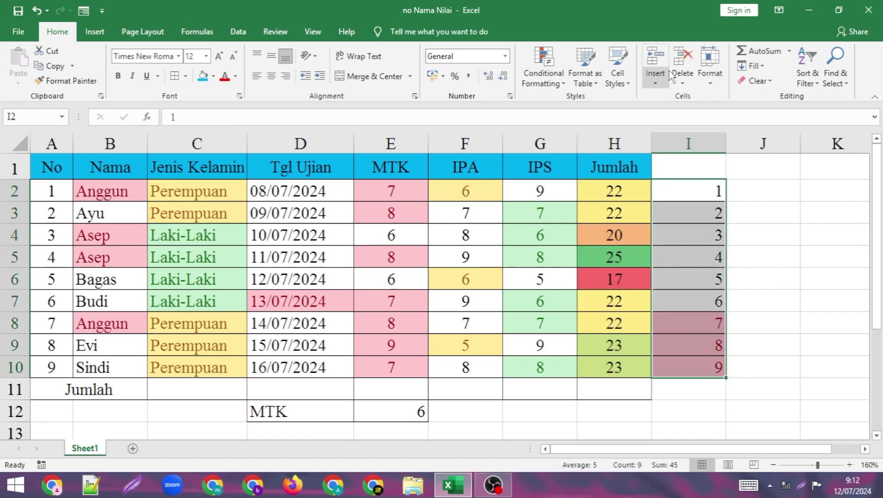
pyautogui.click(683, 83)
pyautogui.click(693, 98)
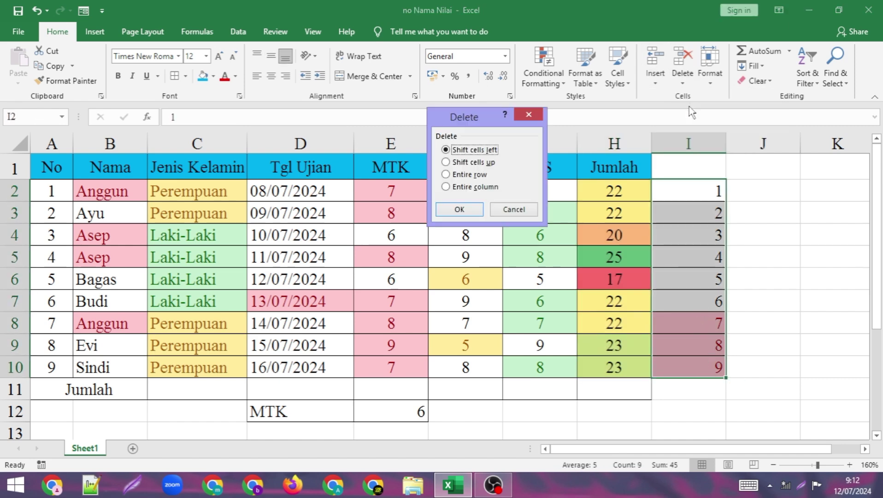
pyautogui.click(474, 208)
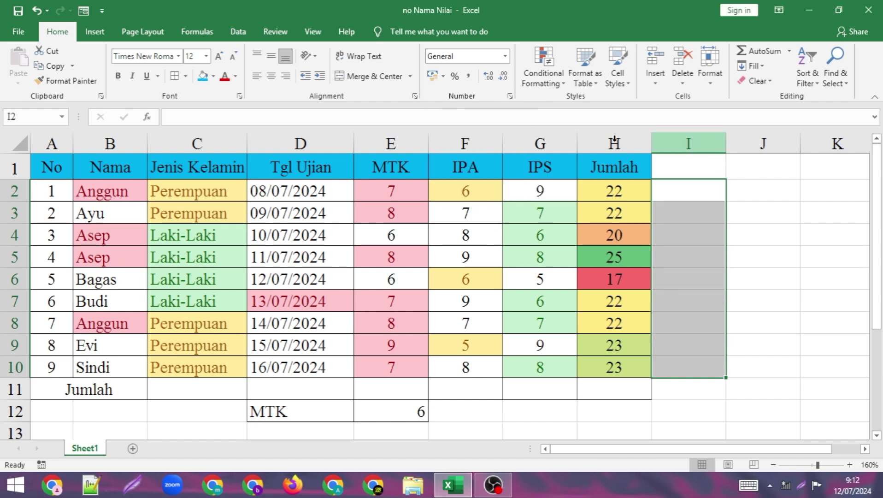
# Step: Copy the H2:H10 totals, paste them as values into I2, and centre them
pyautogui.moveTo(596, 197); pyautogui.dragTo(602, 360)
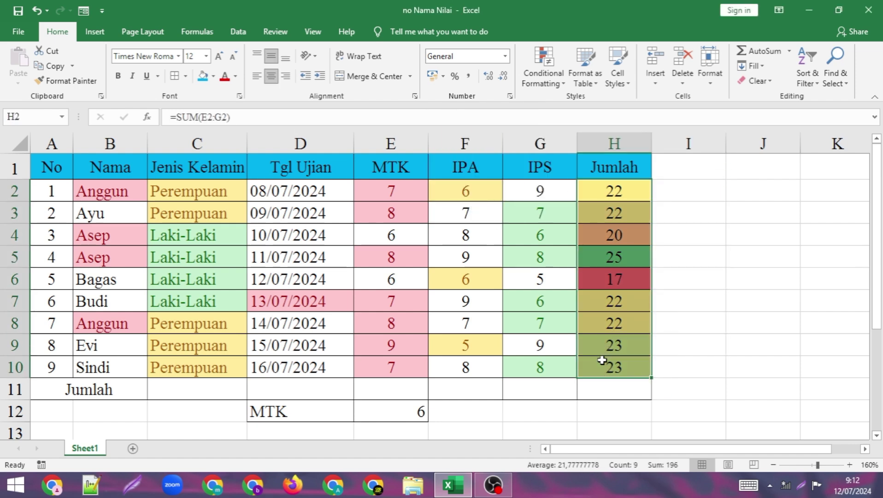
pyautogui.rightClick(602, 360)
pyautogui.click(664, 95)
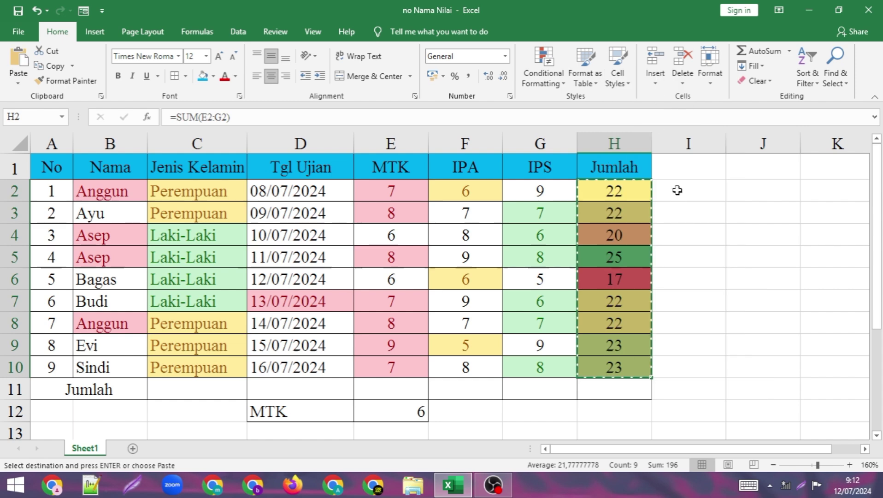
pyautogui.rightClick(677, 191)
pyautogui.click(719, 232)
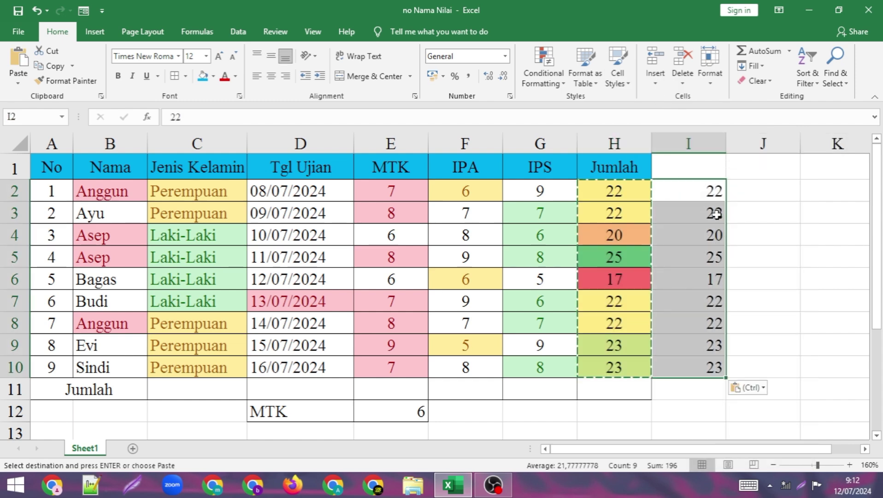
pyautogui.click(271, 77)
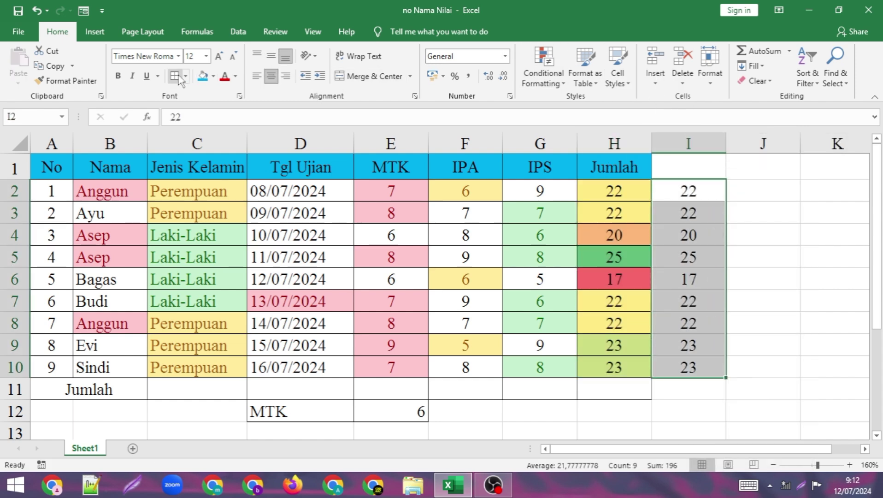
pyautogui.click(750, 202)
pyautogui.moveTo(710, 187)
pyautogui.mouseDown()
pyautogui.moveTo(727, 364)
pyautogui.moveTo(714, 361)
pyautogui.mouseUp()
# Step: Apply the 5 Arrows (Colored) icon set to the totals in I2:I10
pyautogui.click(544, 73)
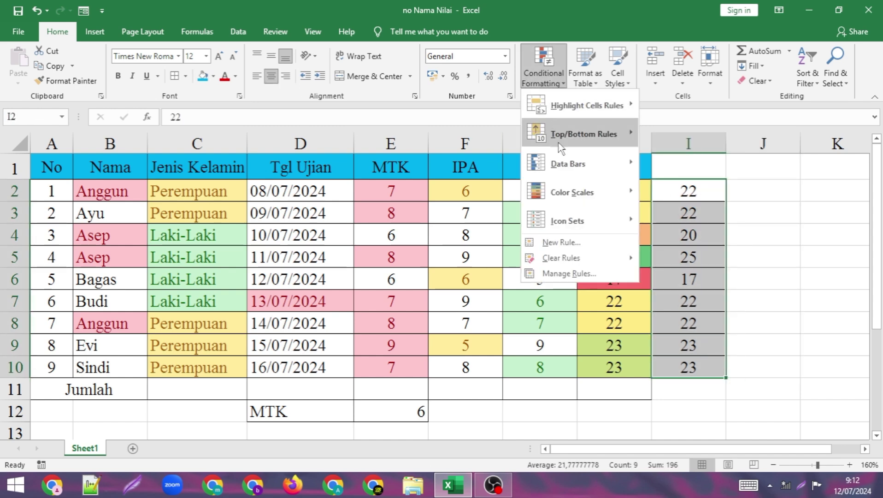
pyautogui.moveTo(567, 220)
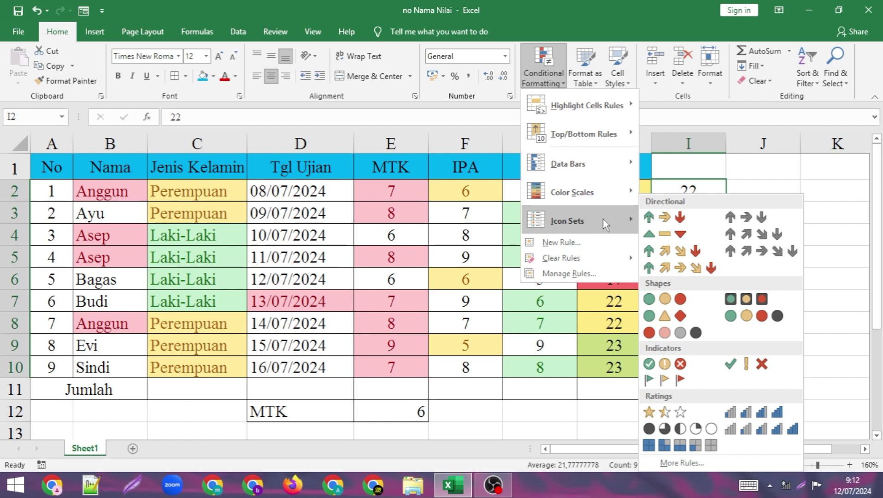
pyautogui.click(673, 268)
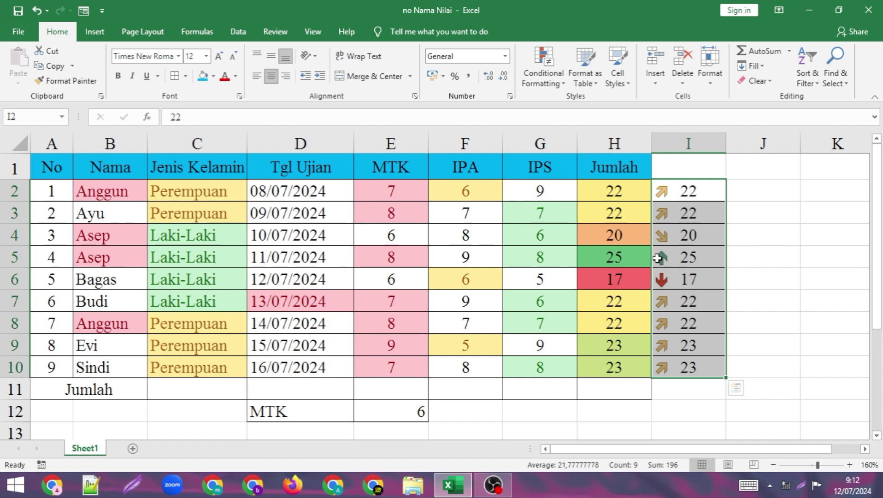
pyautogui.click(658, 258)
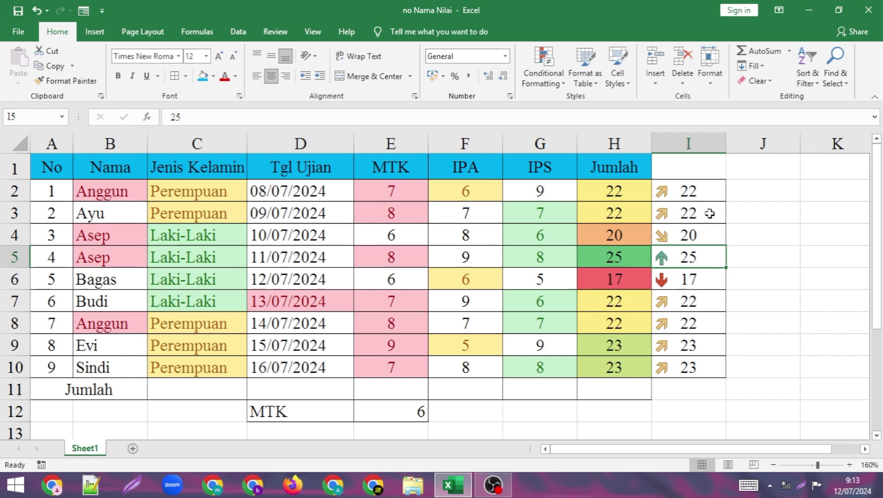
# Step: Switch the I2:I10 totals to the 5 Quarters icon set, with 25 full and 17 empty
pyautogui.moveTo(707, 190); pyautogui.dragTo(710, 368)
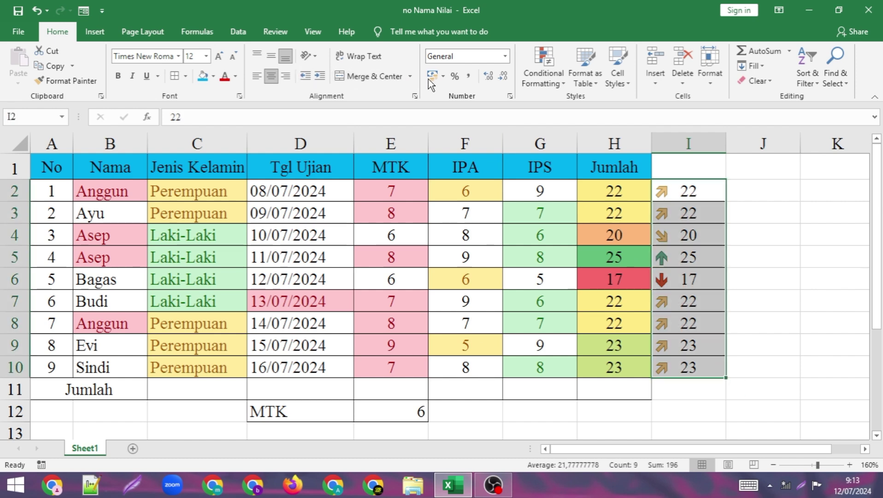
pyautogui.click(543, 76)
pyautogui.moveTo(567, 220)
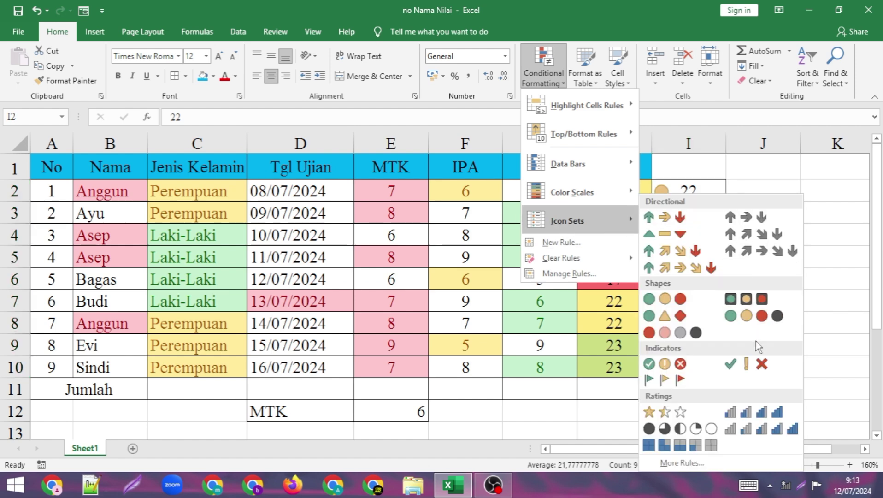
pyautogui.click(689, 429)
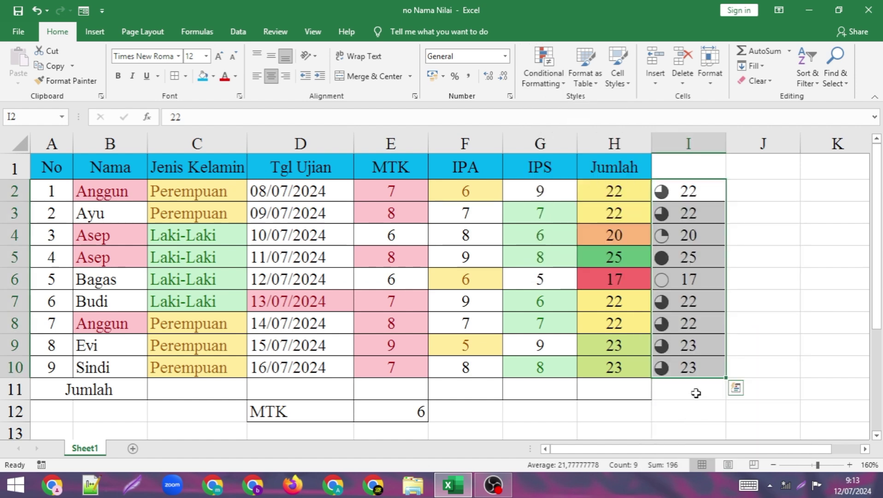
pyautogui.click(754, 229)
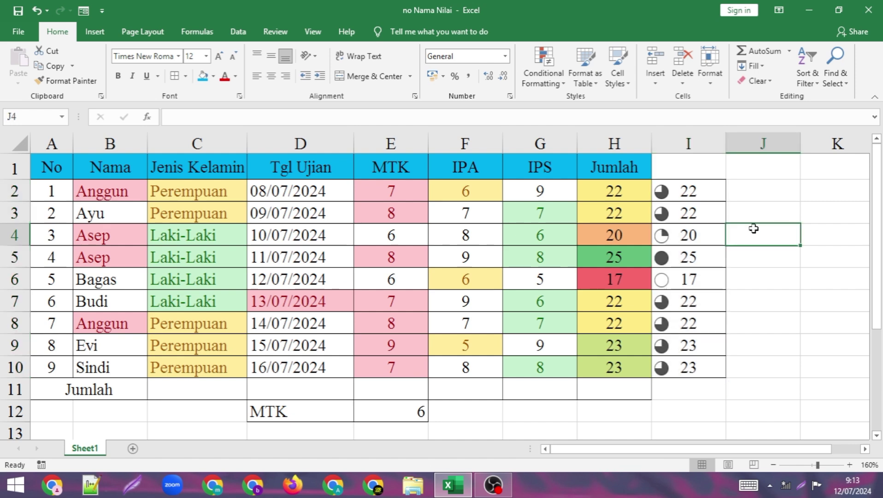